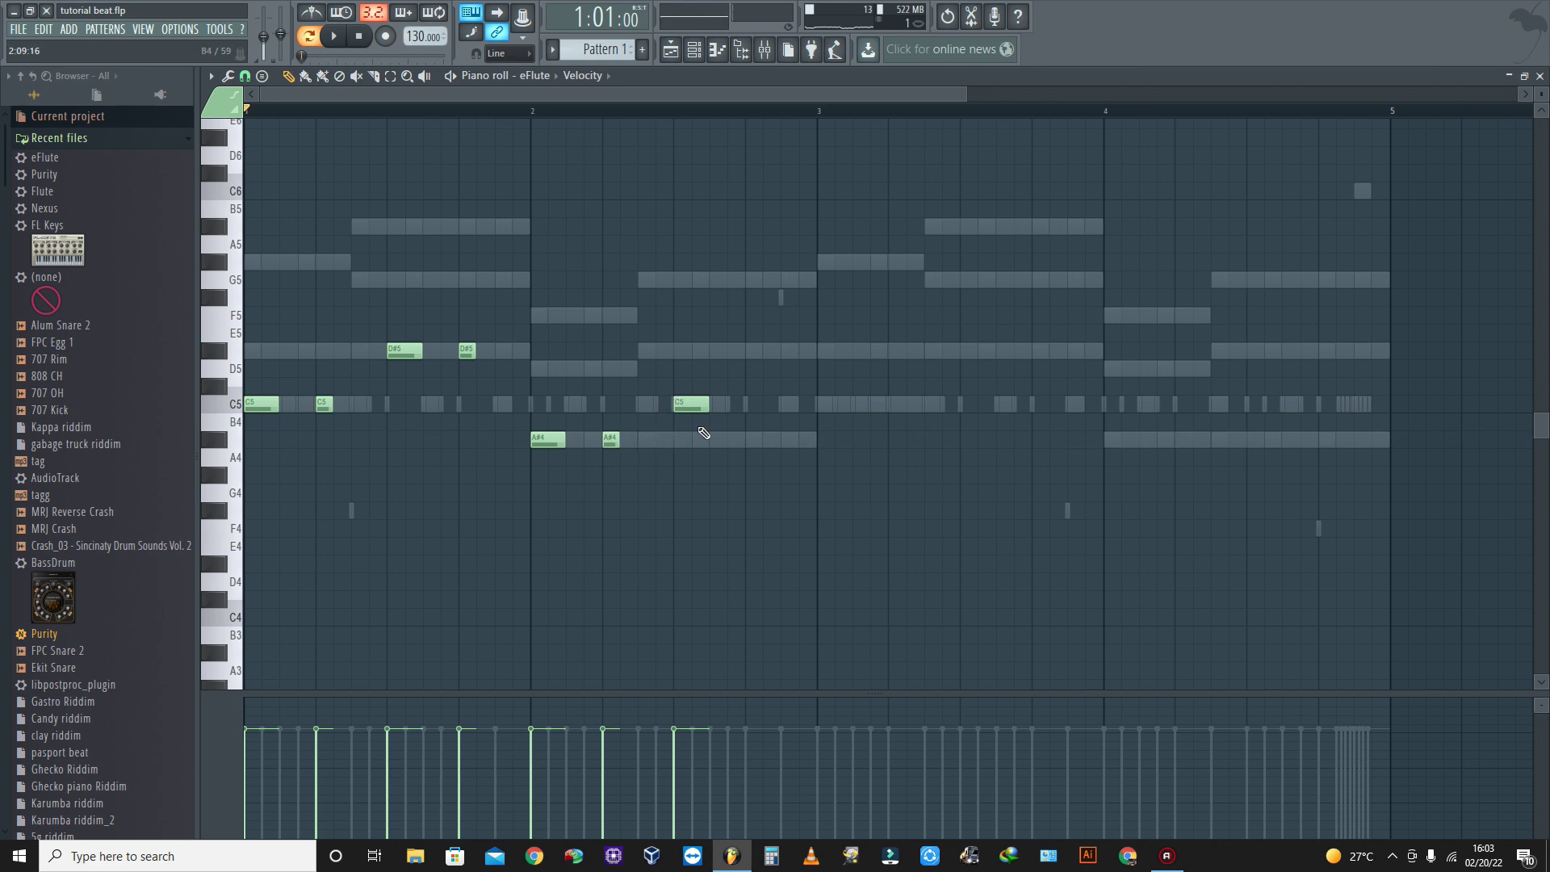
Add a short C5 note late in bar 2 of the eFlute melody and duplicate the two bars into bars 3 and 4
key(space)
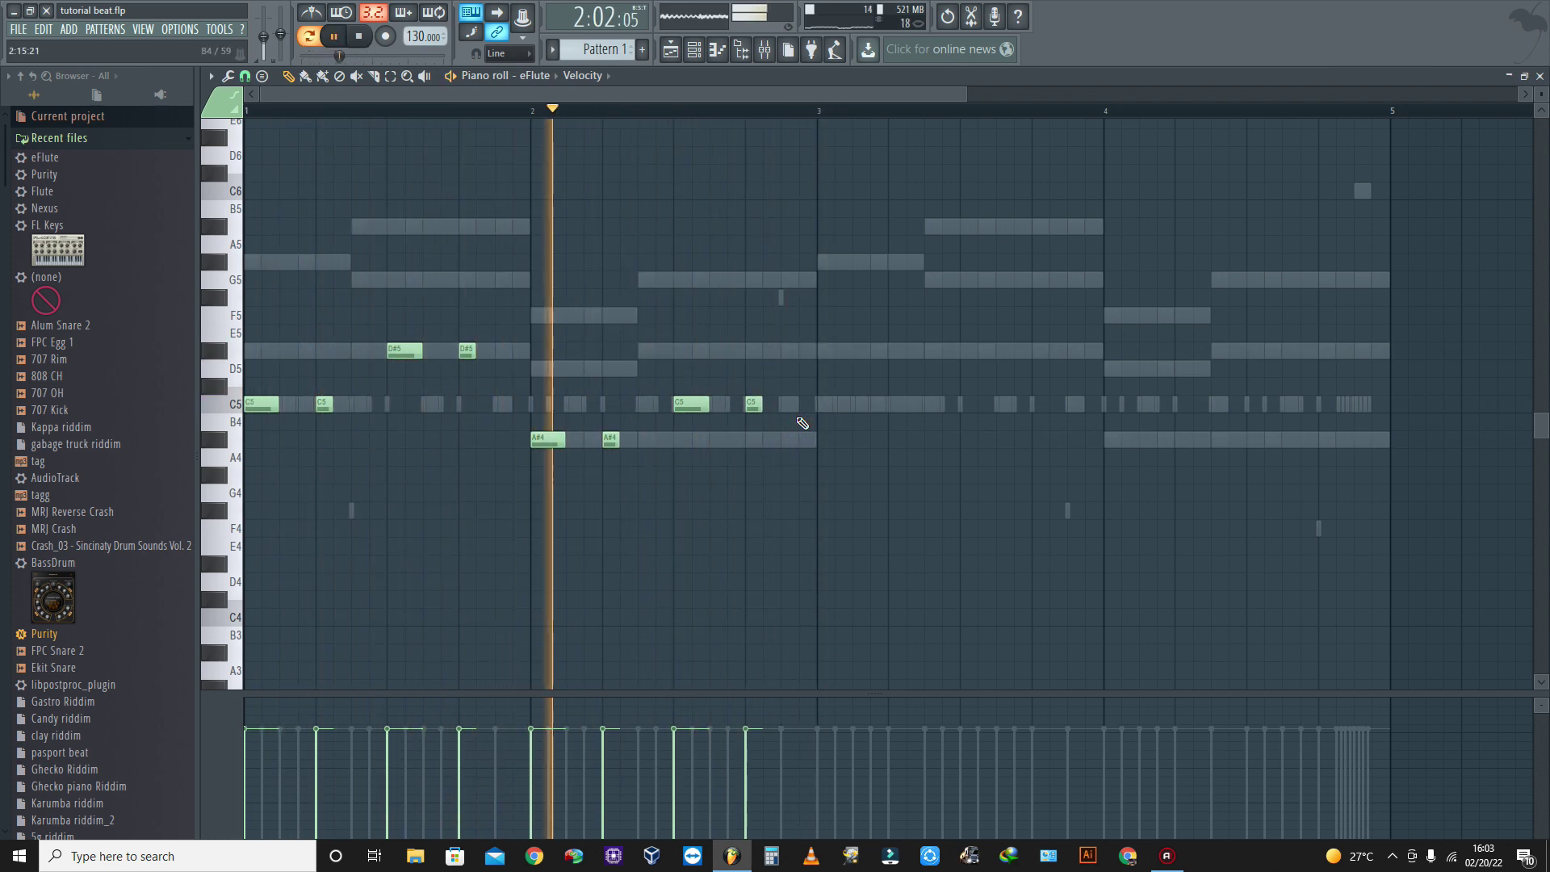
key(space)
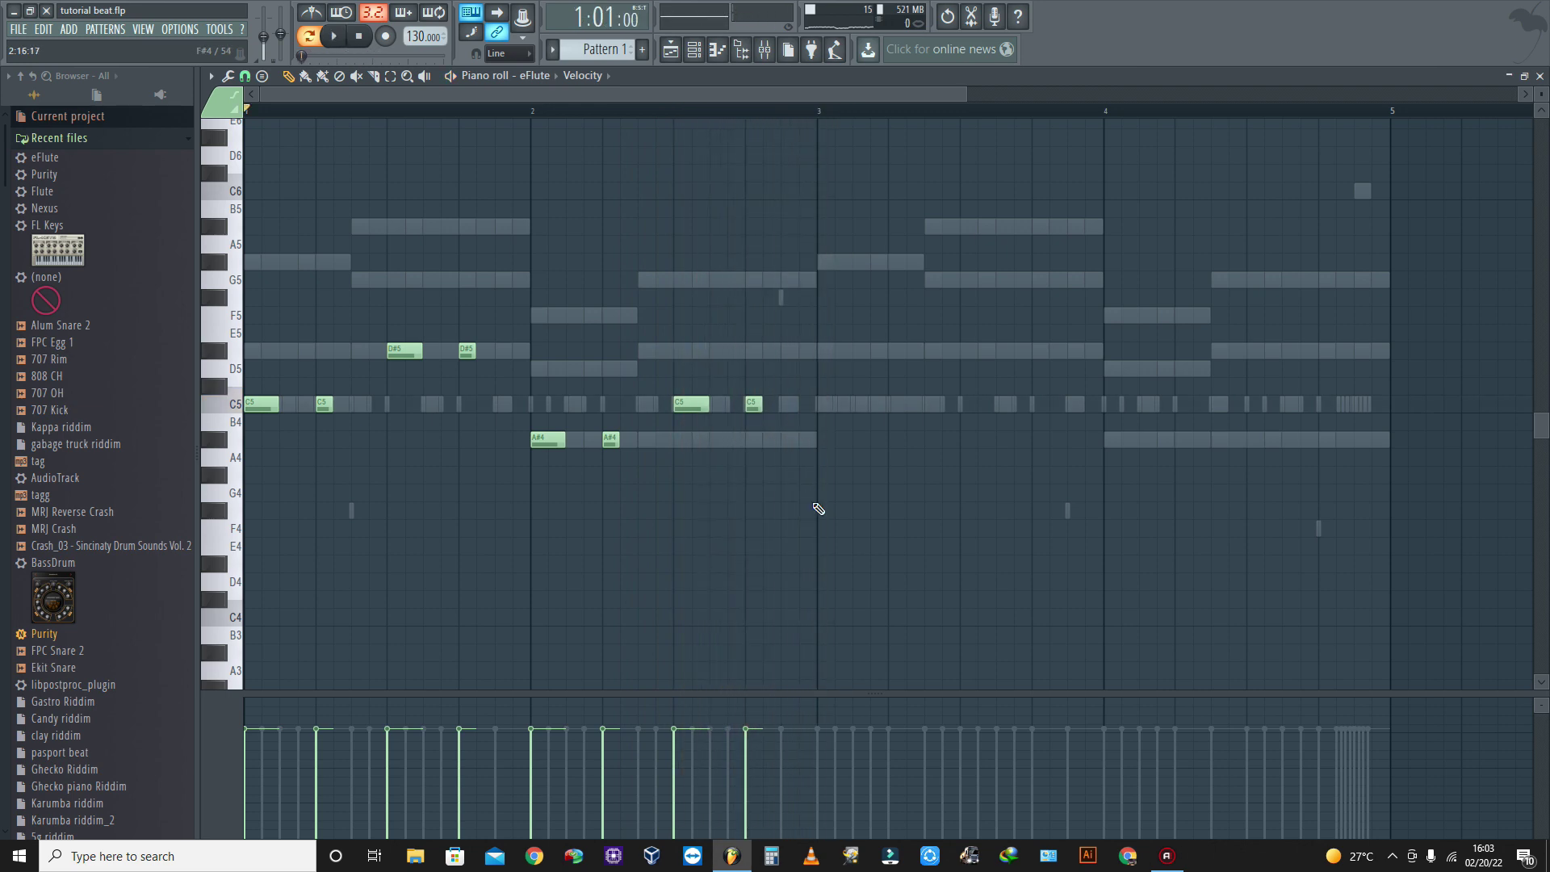
drag(822, 536, 239, 307)
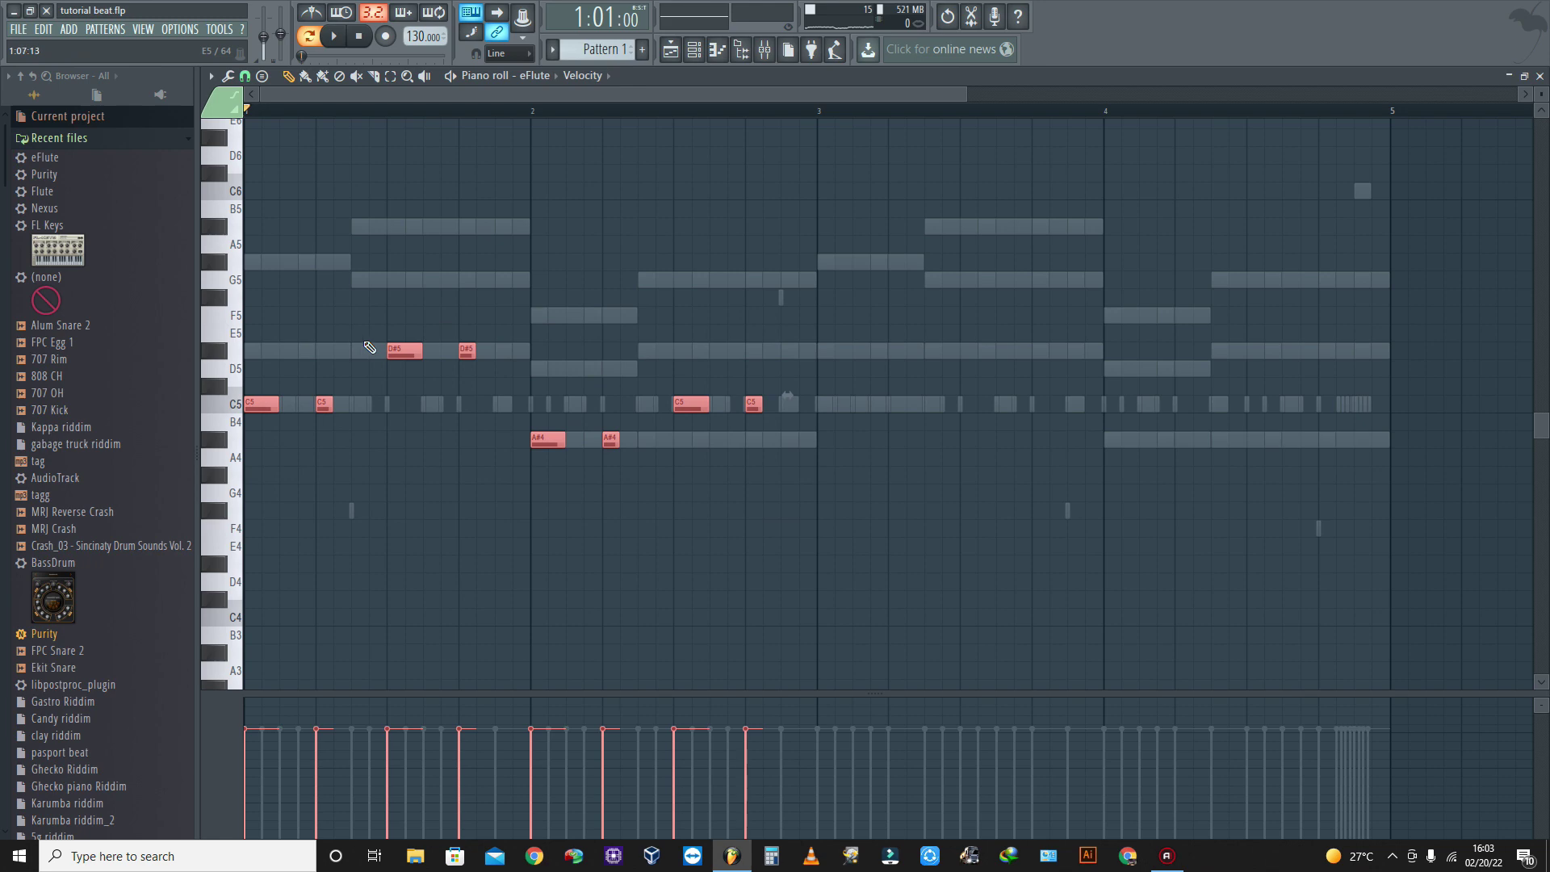
drag(787, 395, 1290, 395)
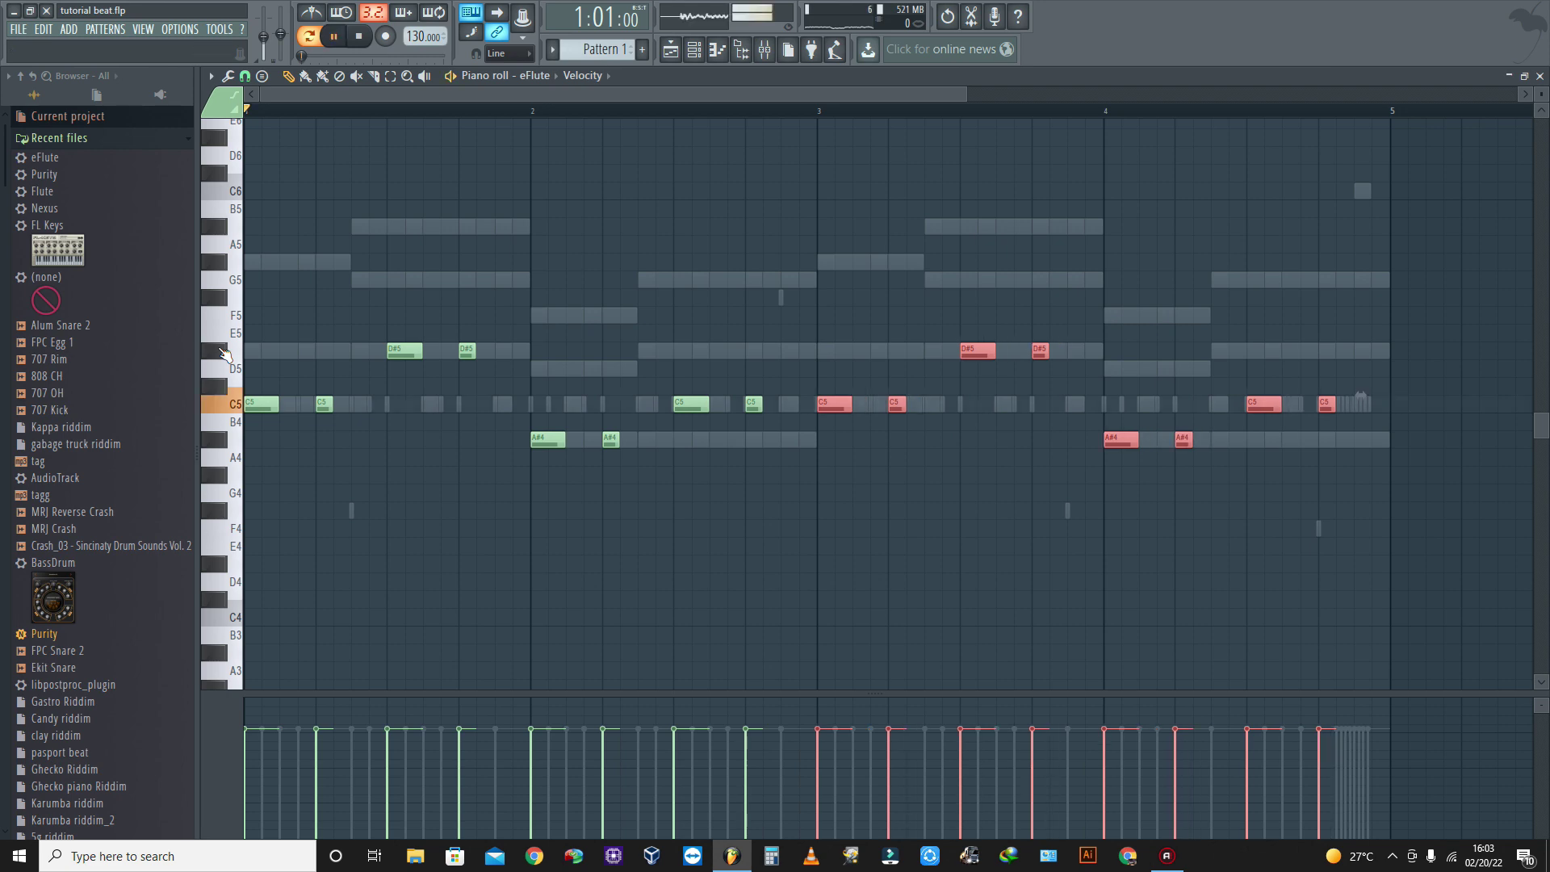
click(1217, 156)
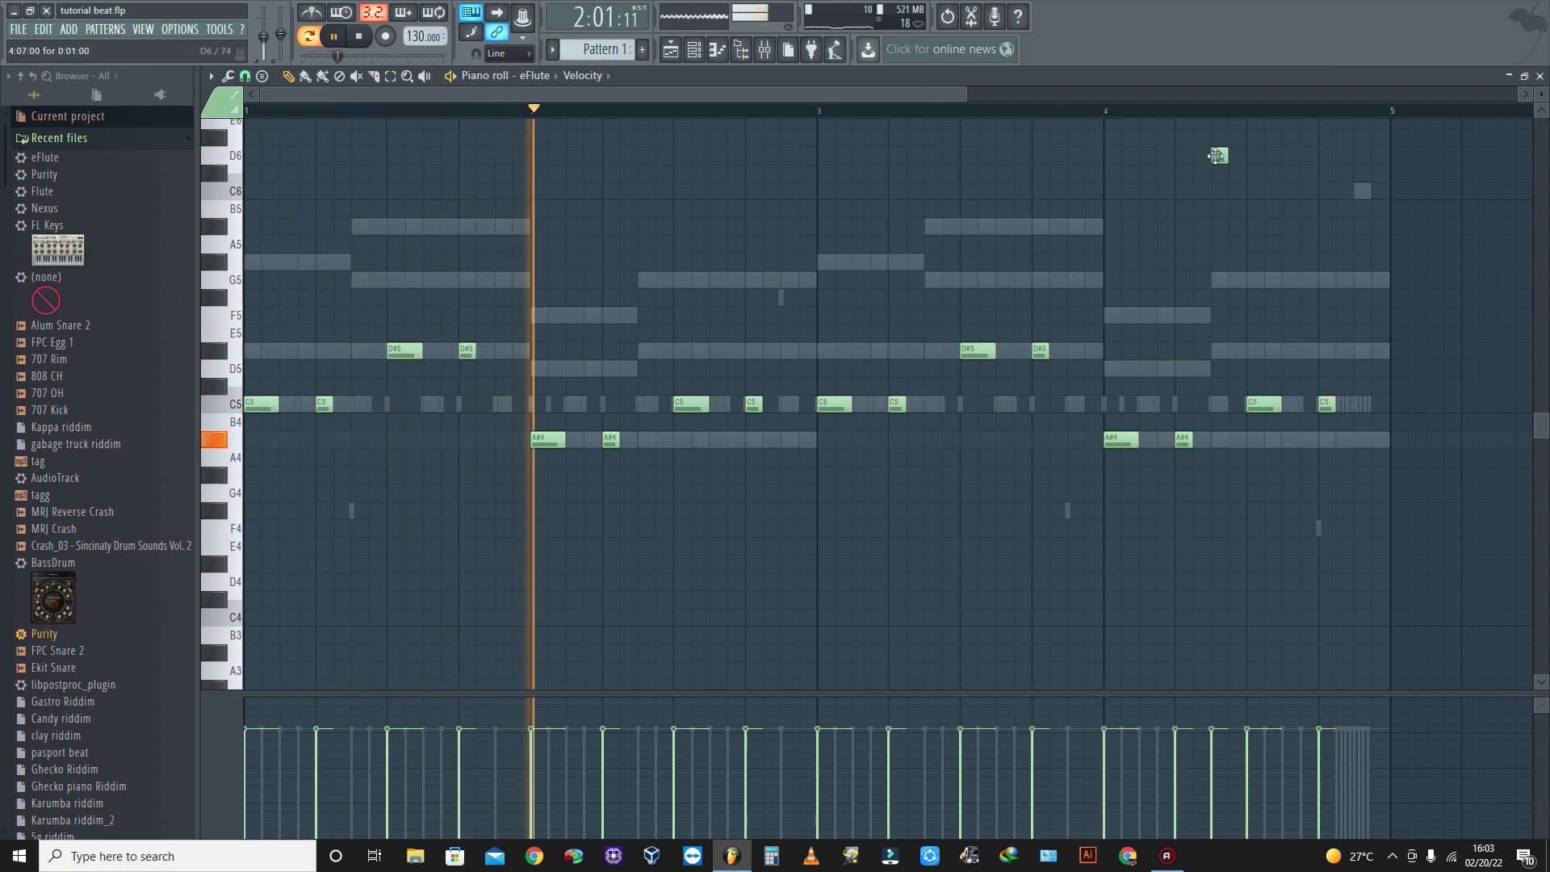
right_click(1223, 158)
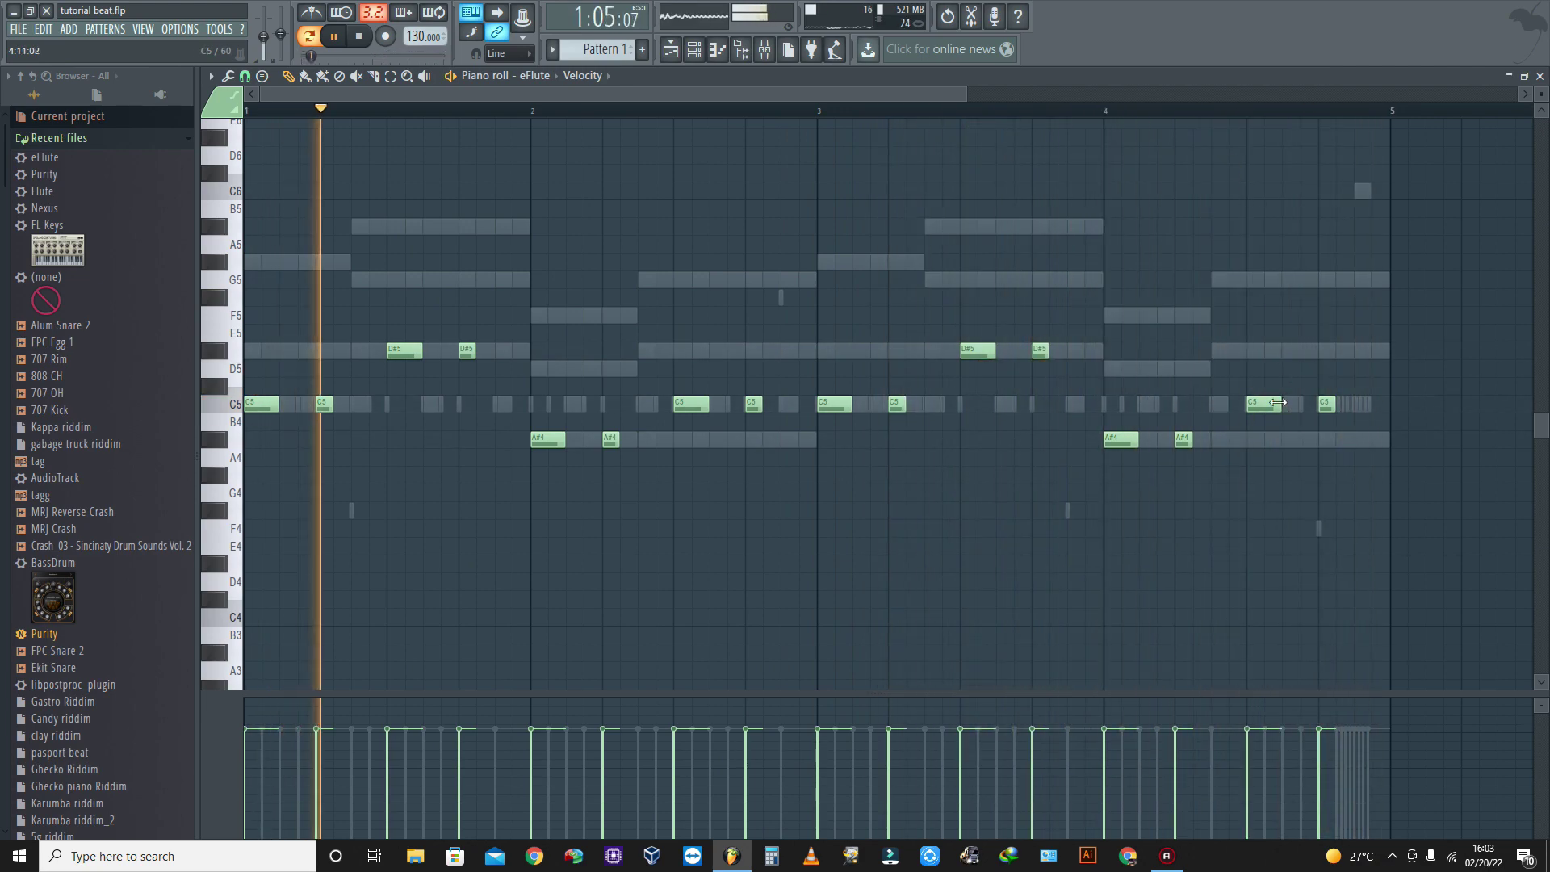
Rework the end of bar 4 into four short, evenly spaced C5 notes and save the project
drag(1278, 402, 1258, 406)
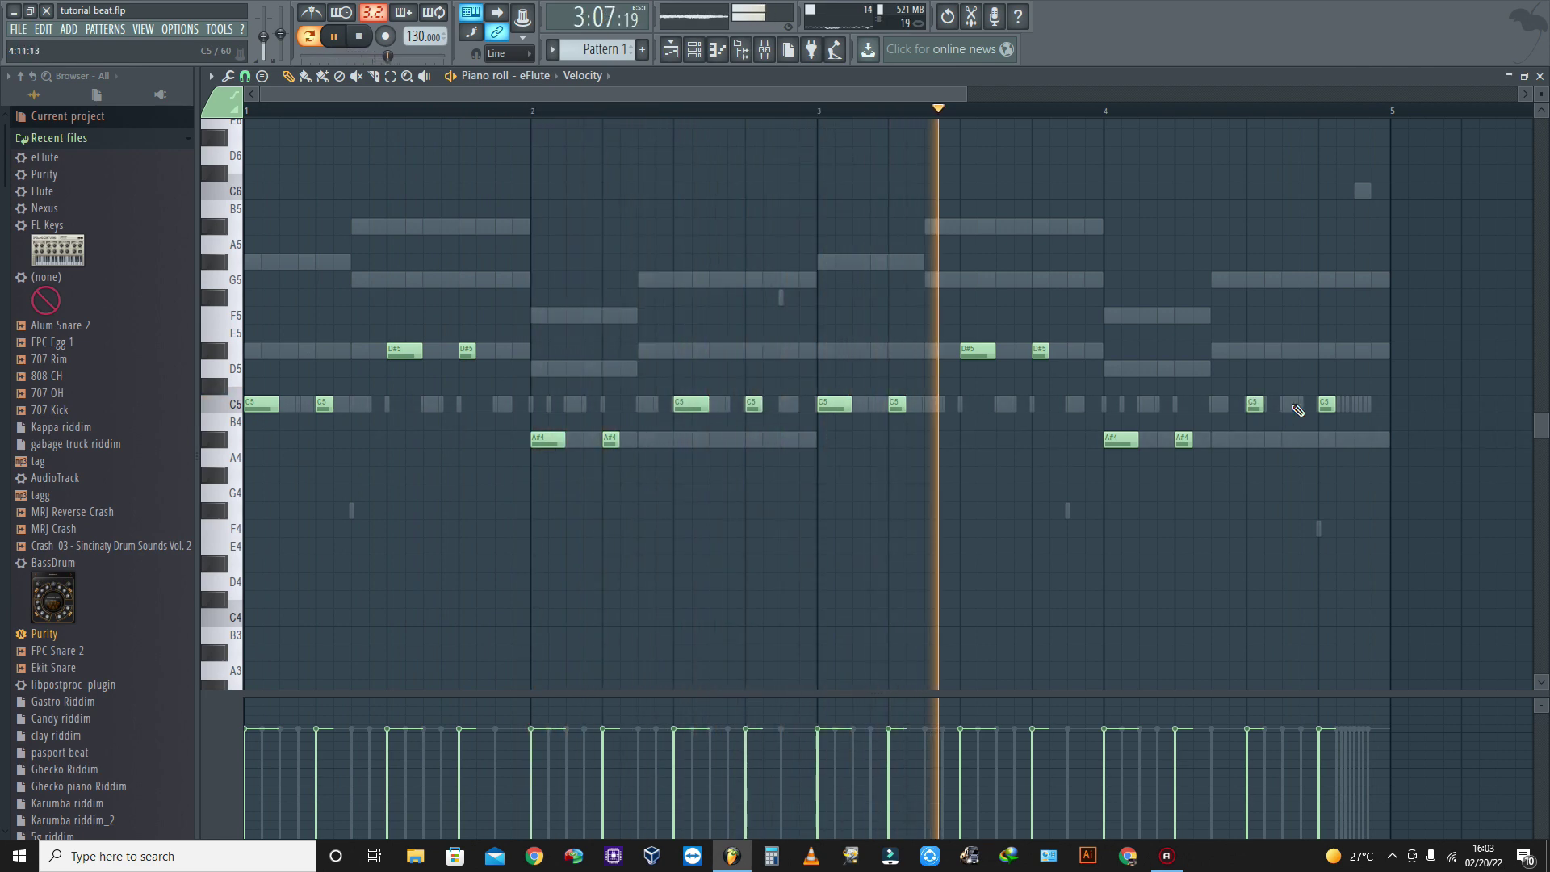
click(1291, 403)
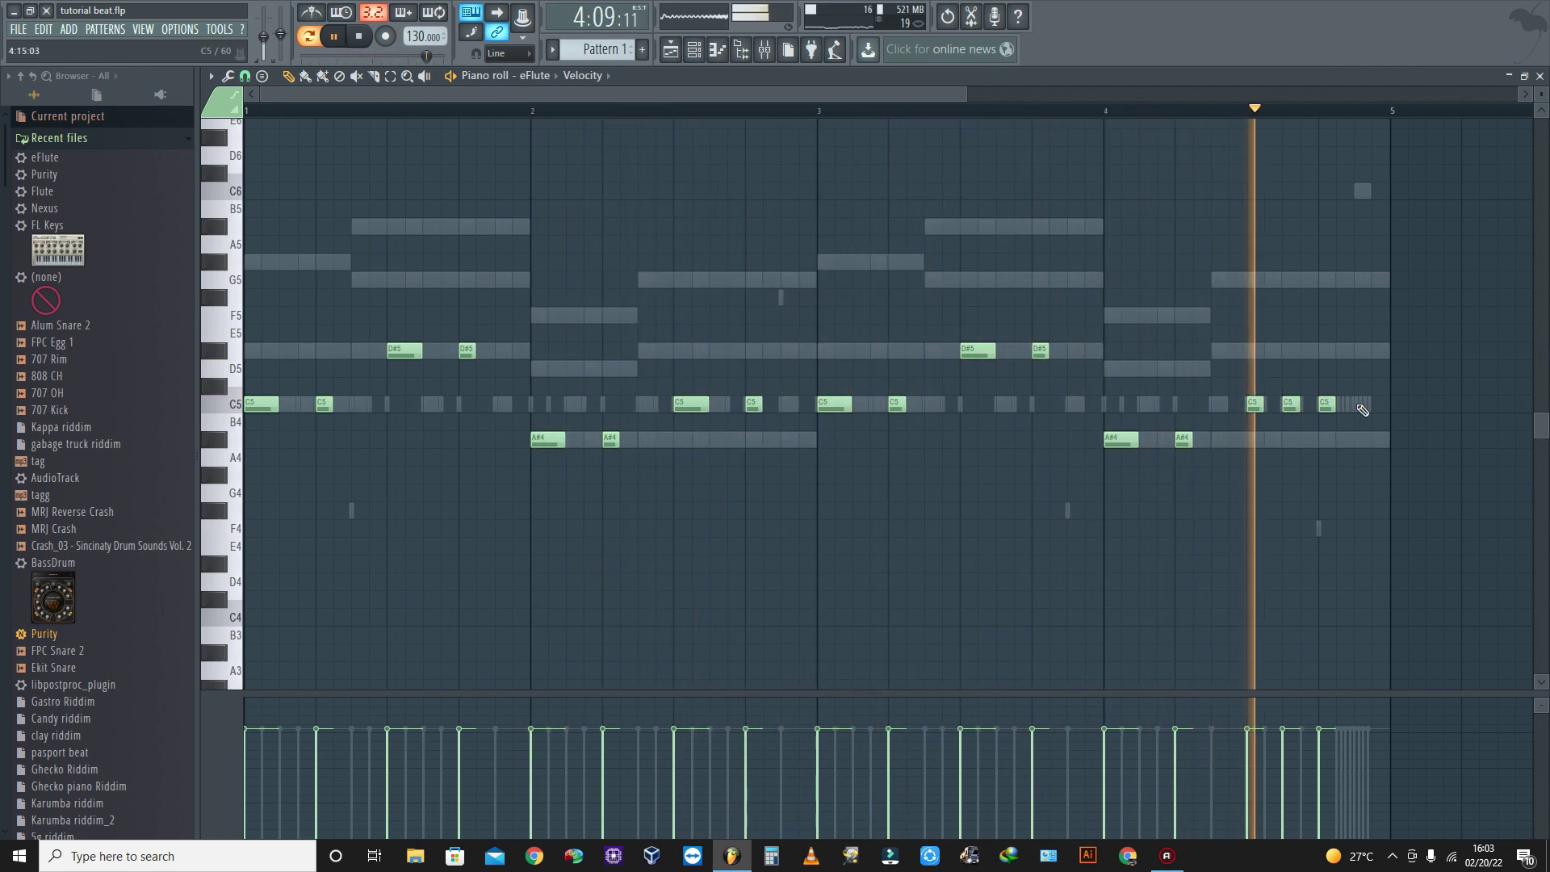
click(1361, 405)
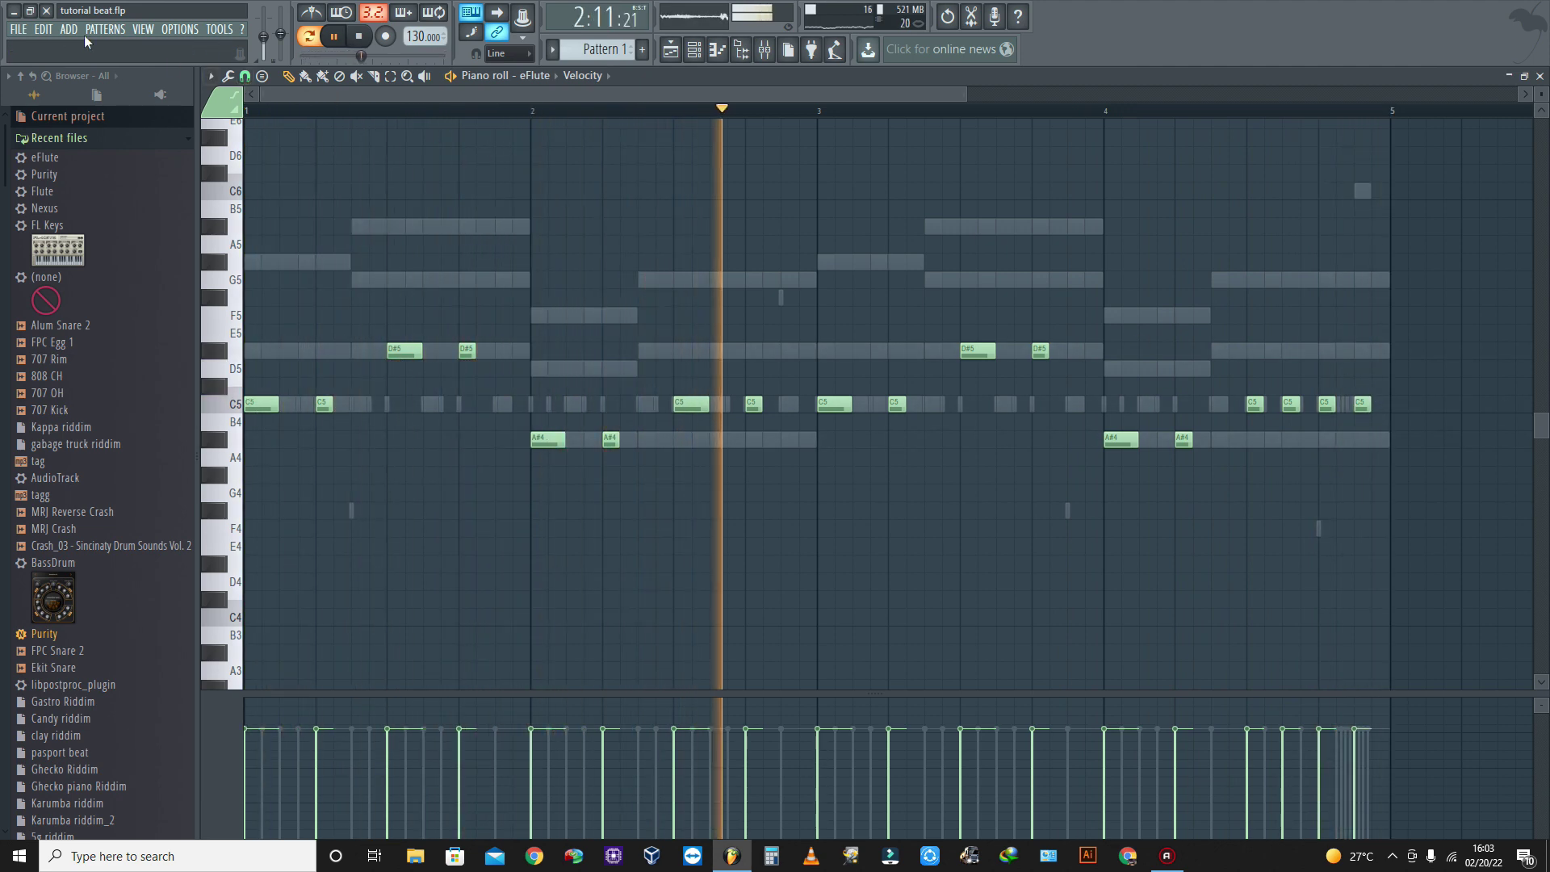
click(17, 29)
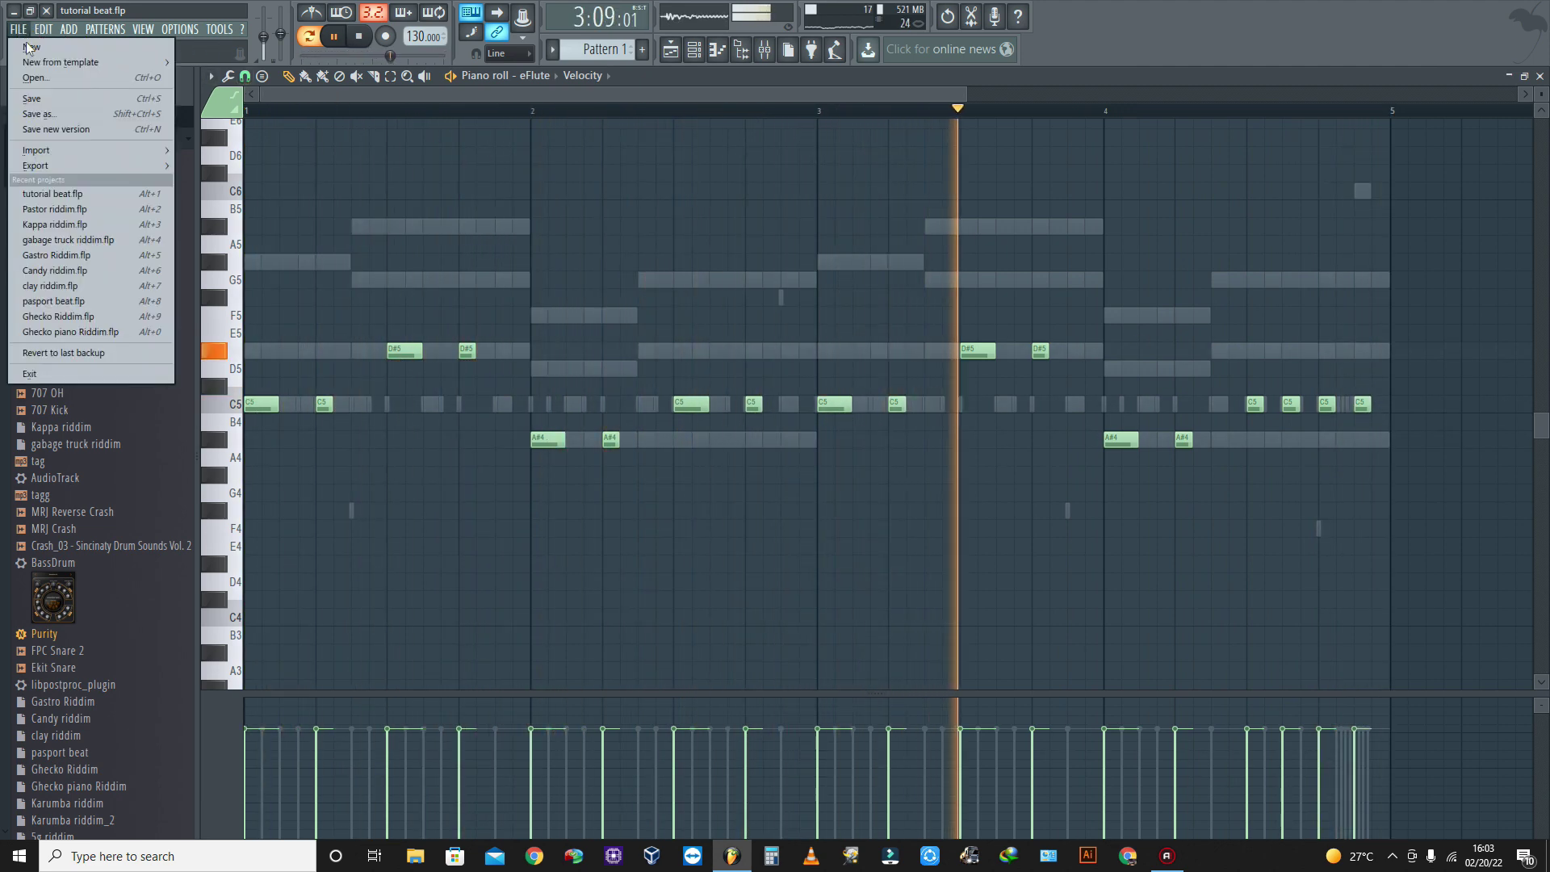
click(36, 98)
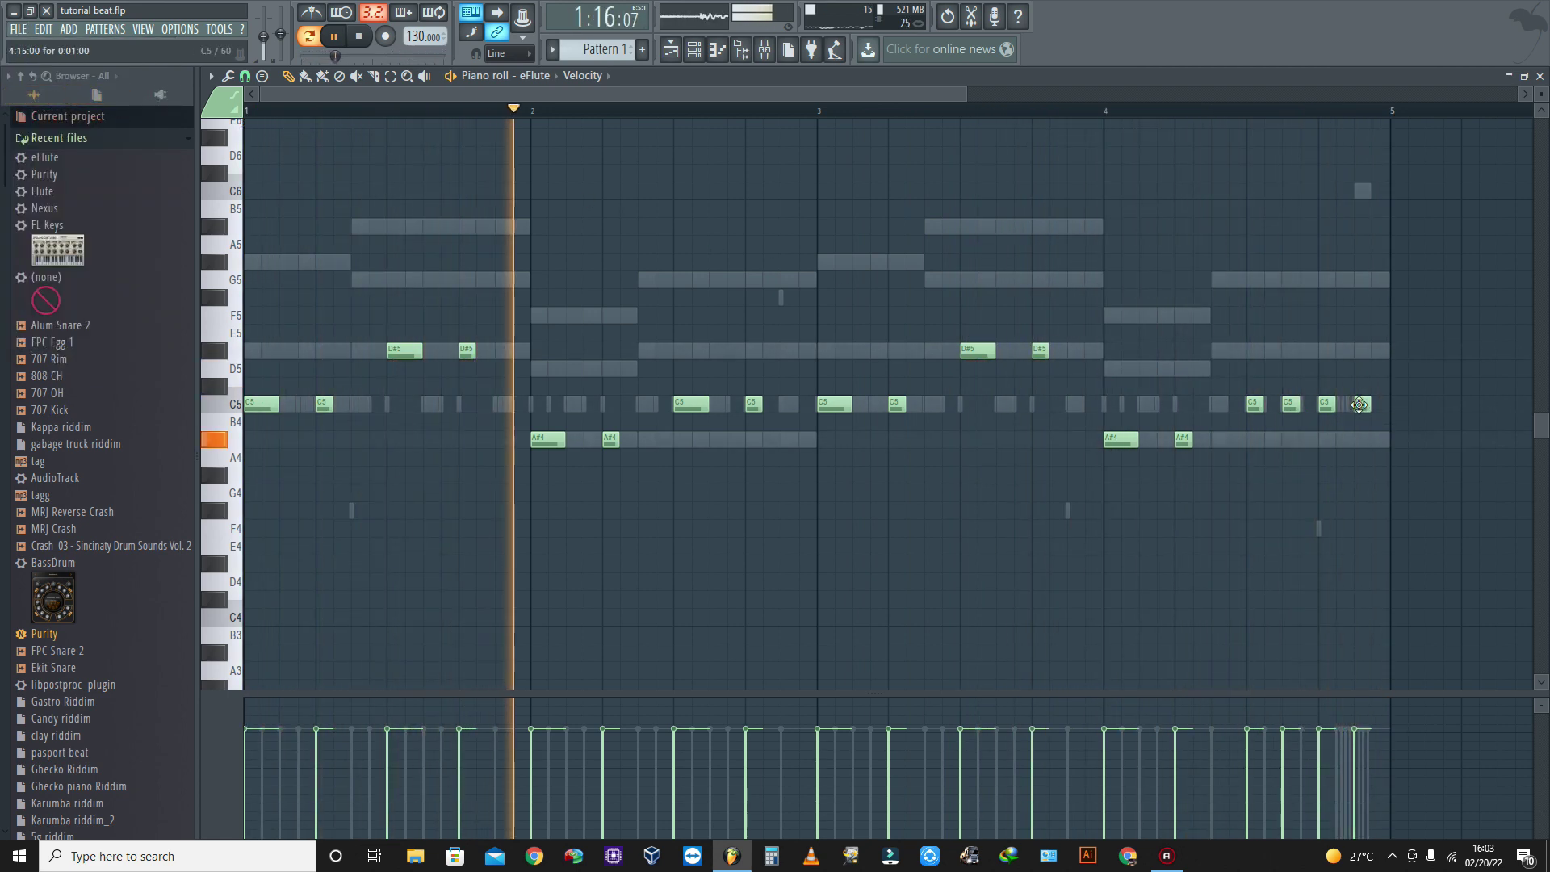
Try the last note on D#5 and the whole eFlute melody one and two octaves higher
drag(1360, 405, 1362, 350)
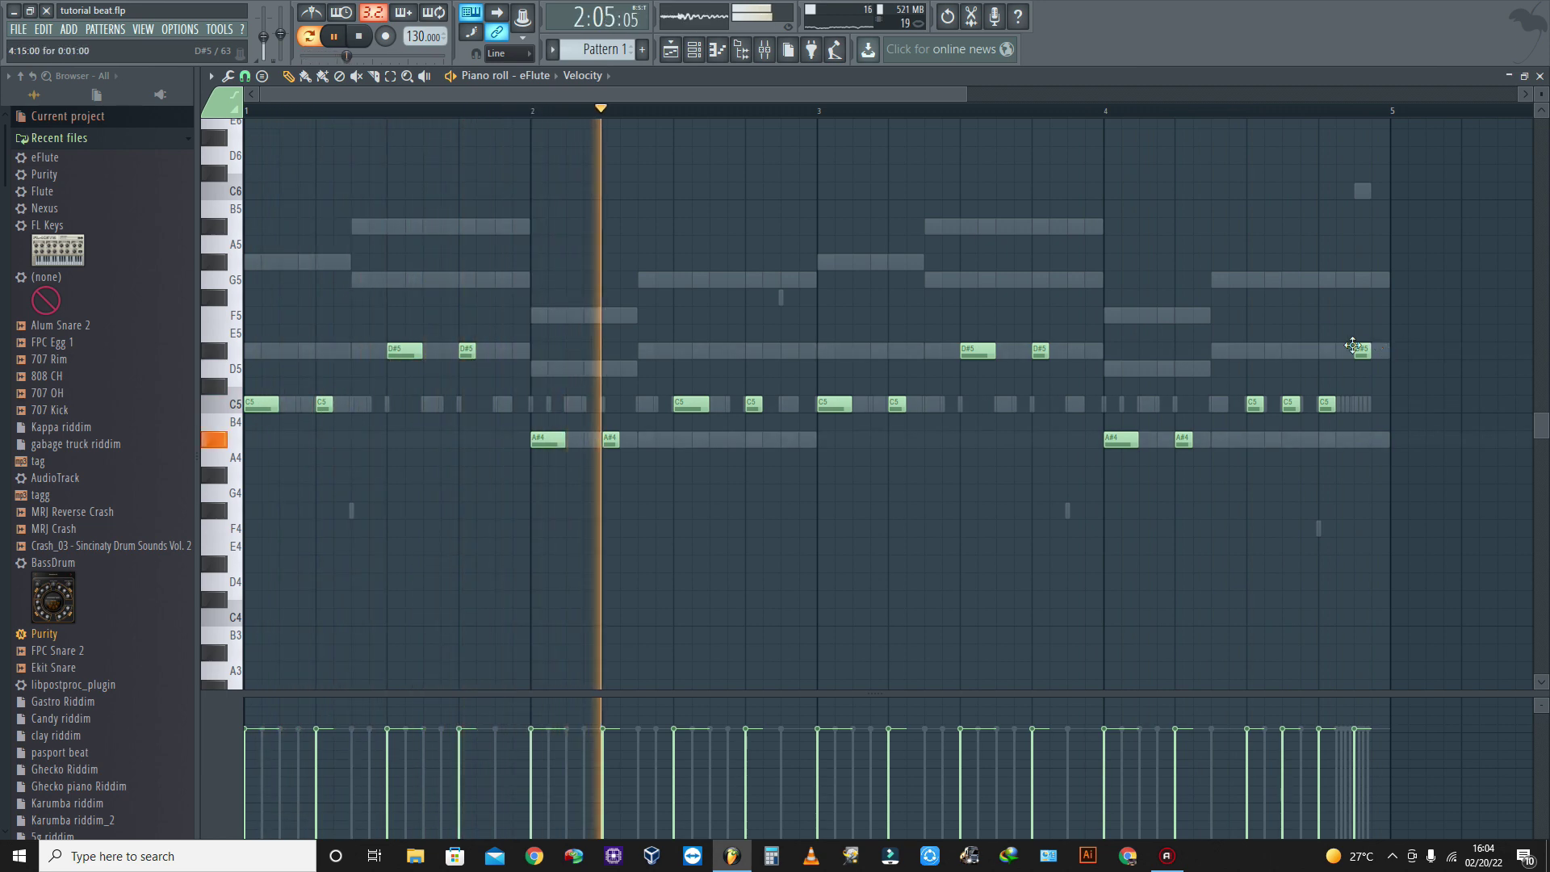
key(ctrl+Up)
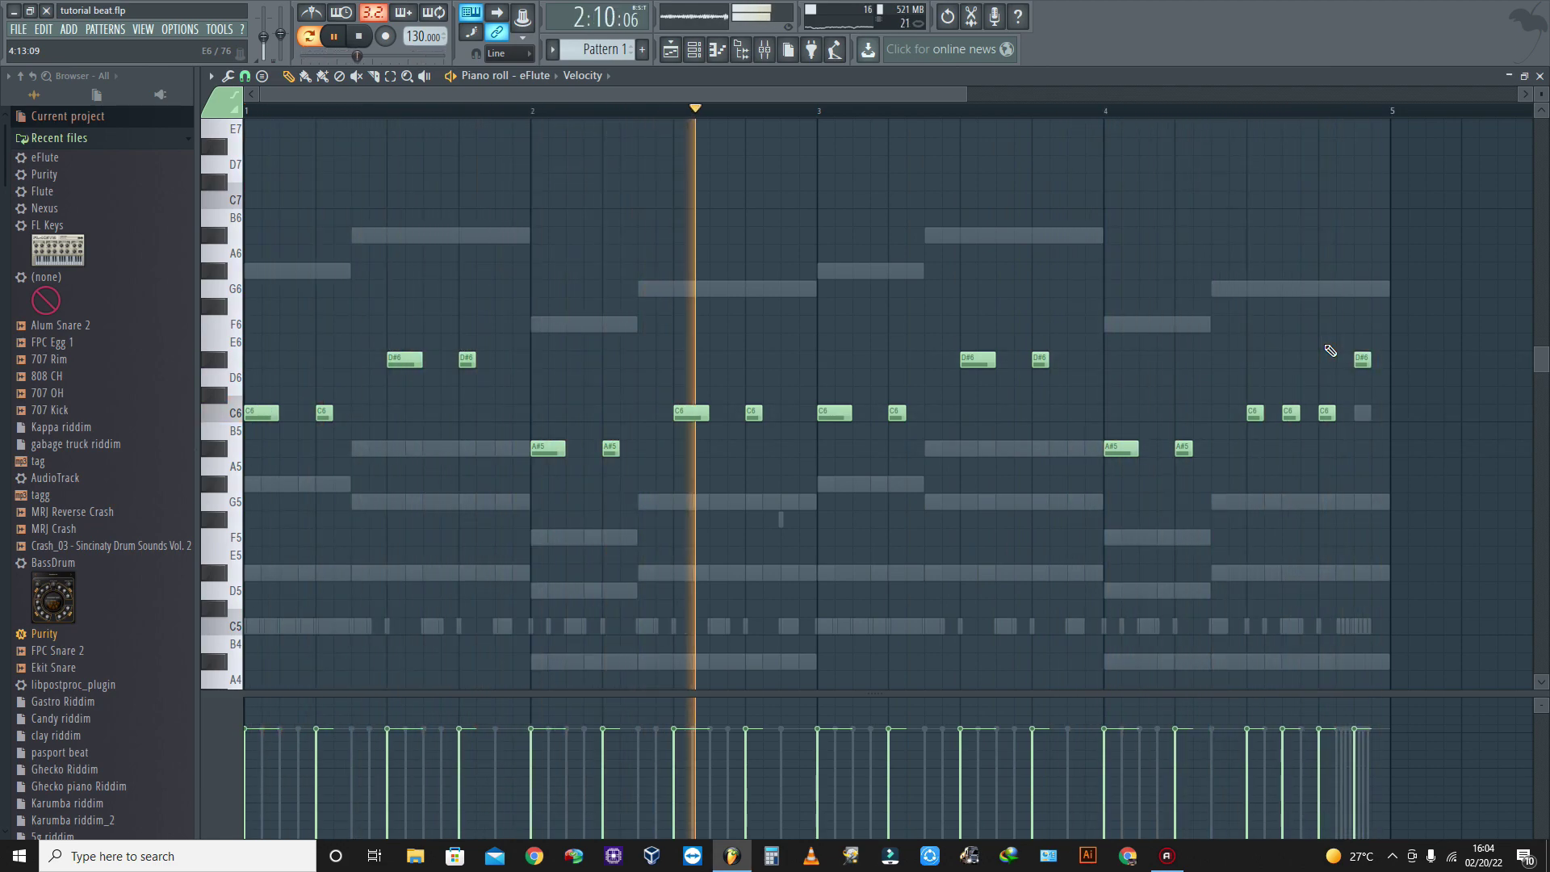
drag(1362, 359, 1362, 412)
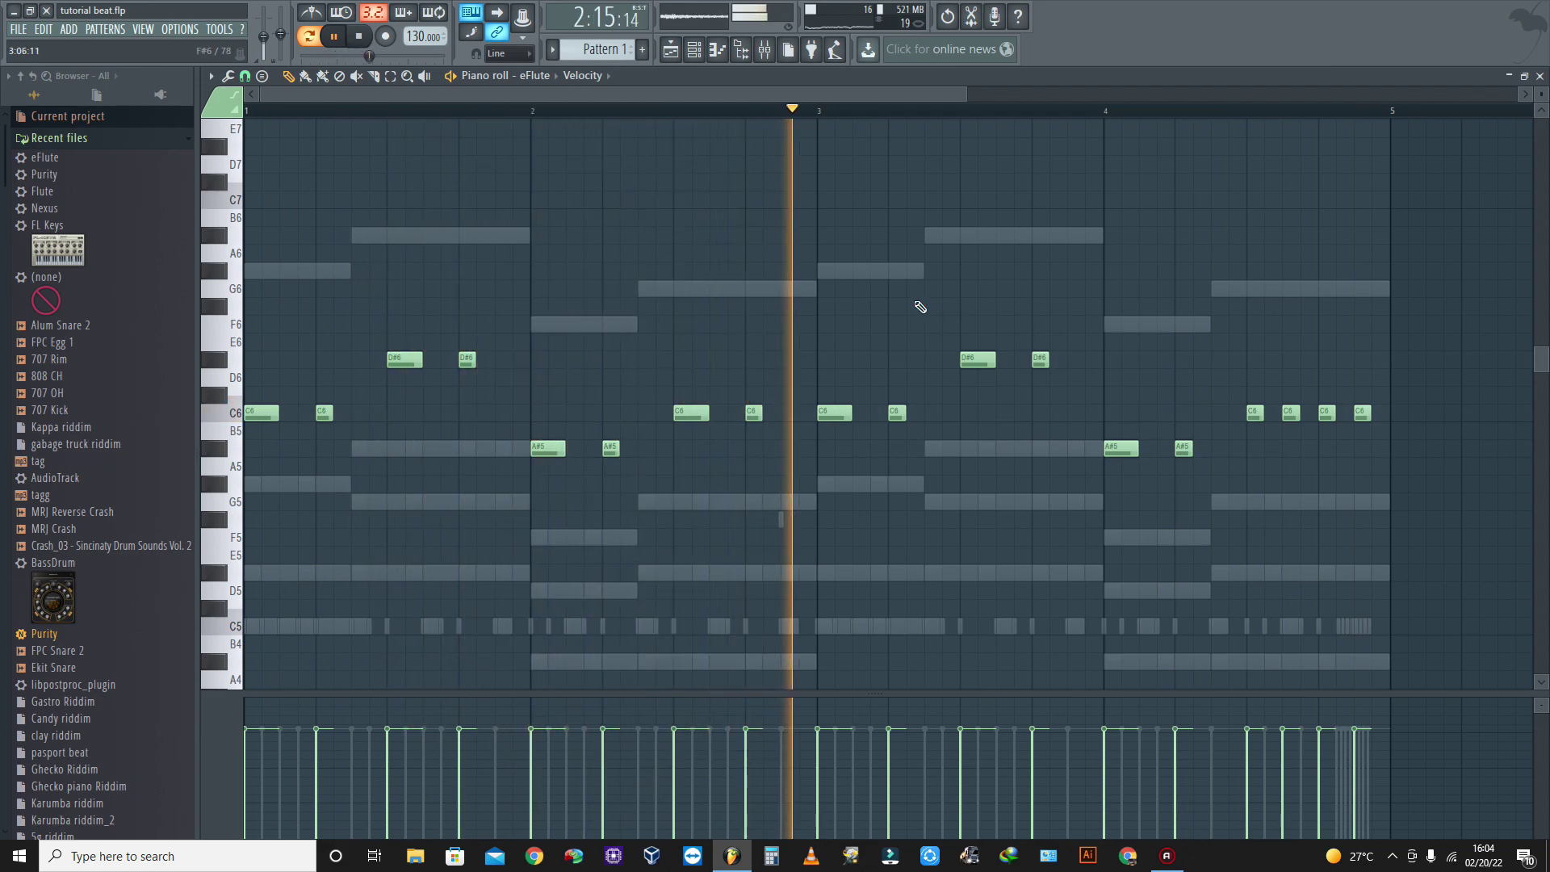
key(ctrl+Up)
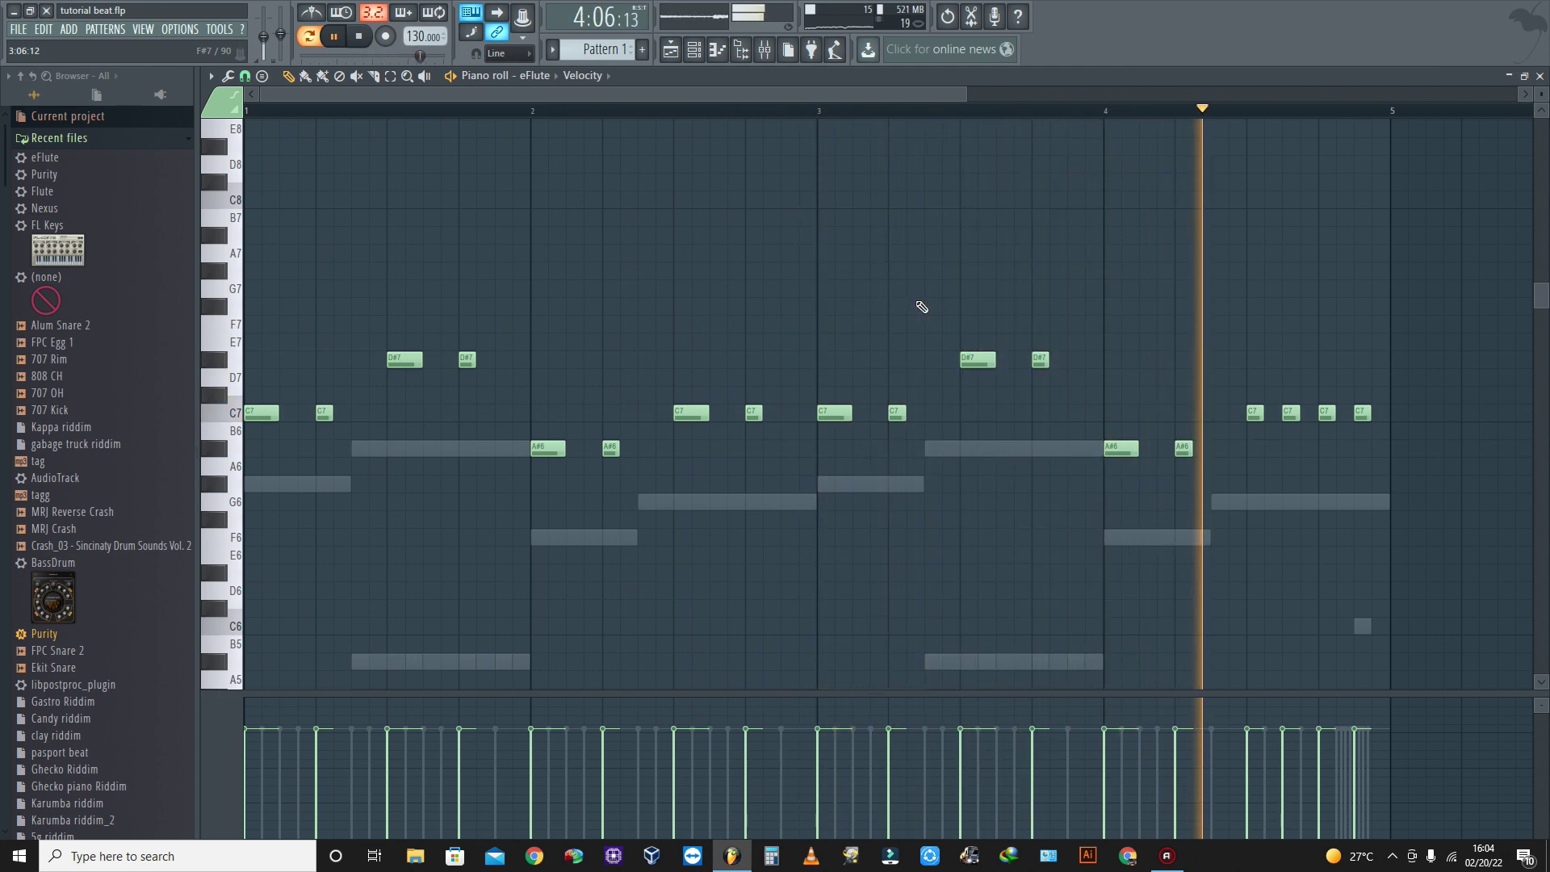
key(ctrl+Down)
key(ctrl+Down)
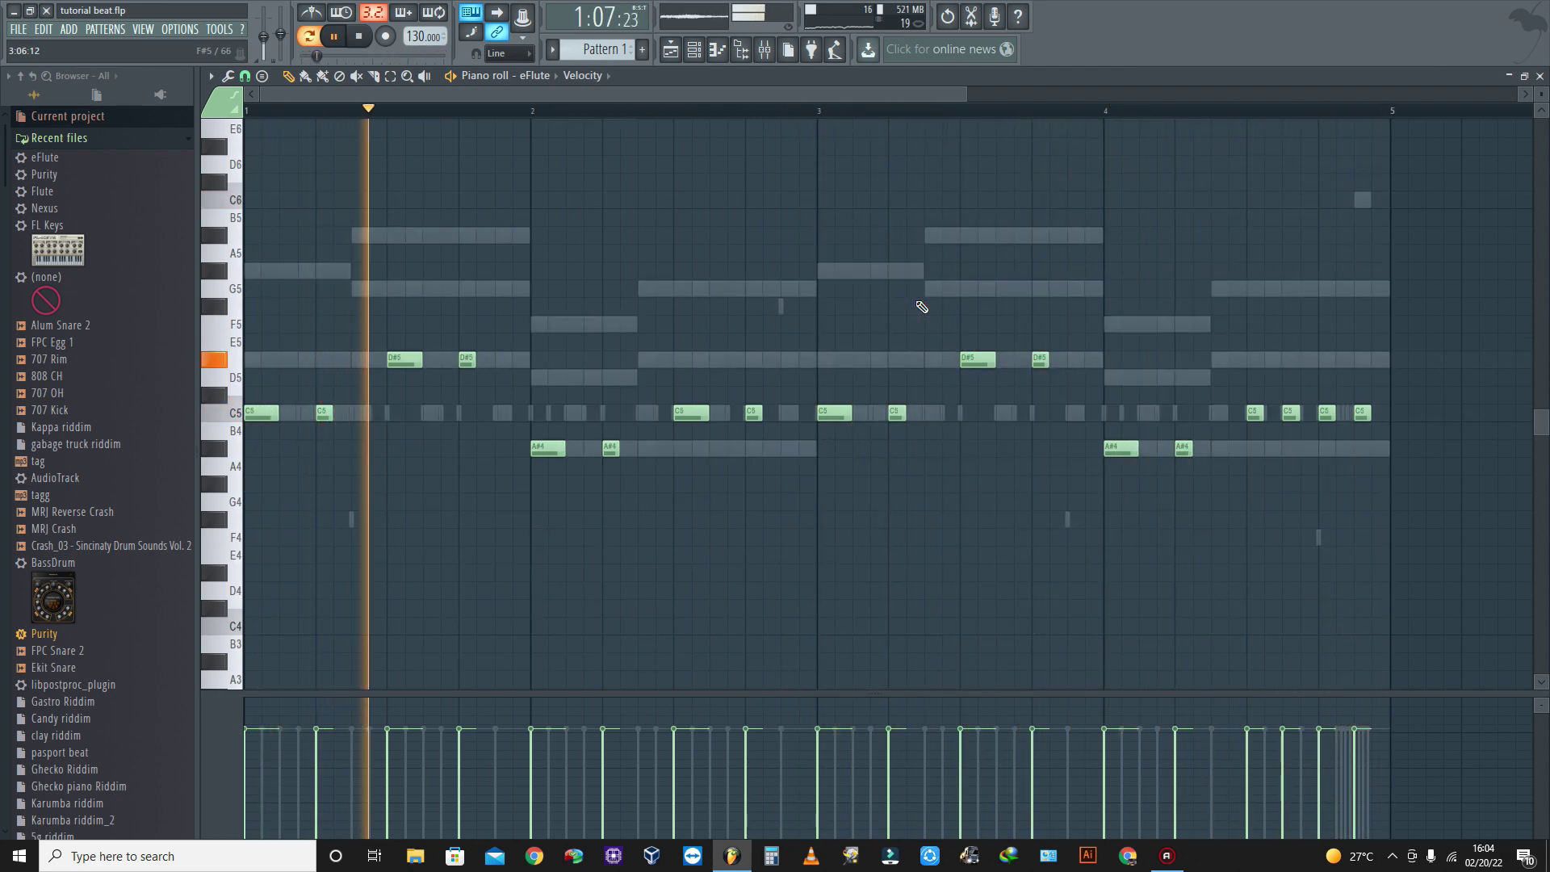
Transpose the eFlute melody down one octave so it starts on C4, and save the project
key(ctrl+Down)
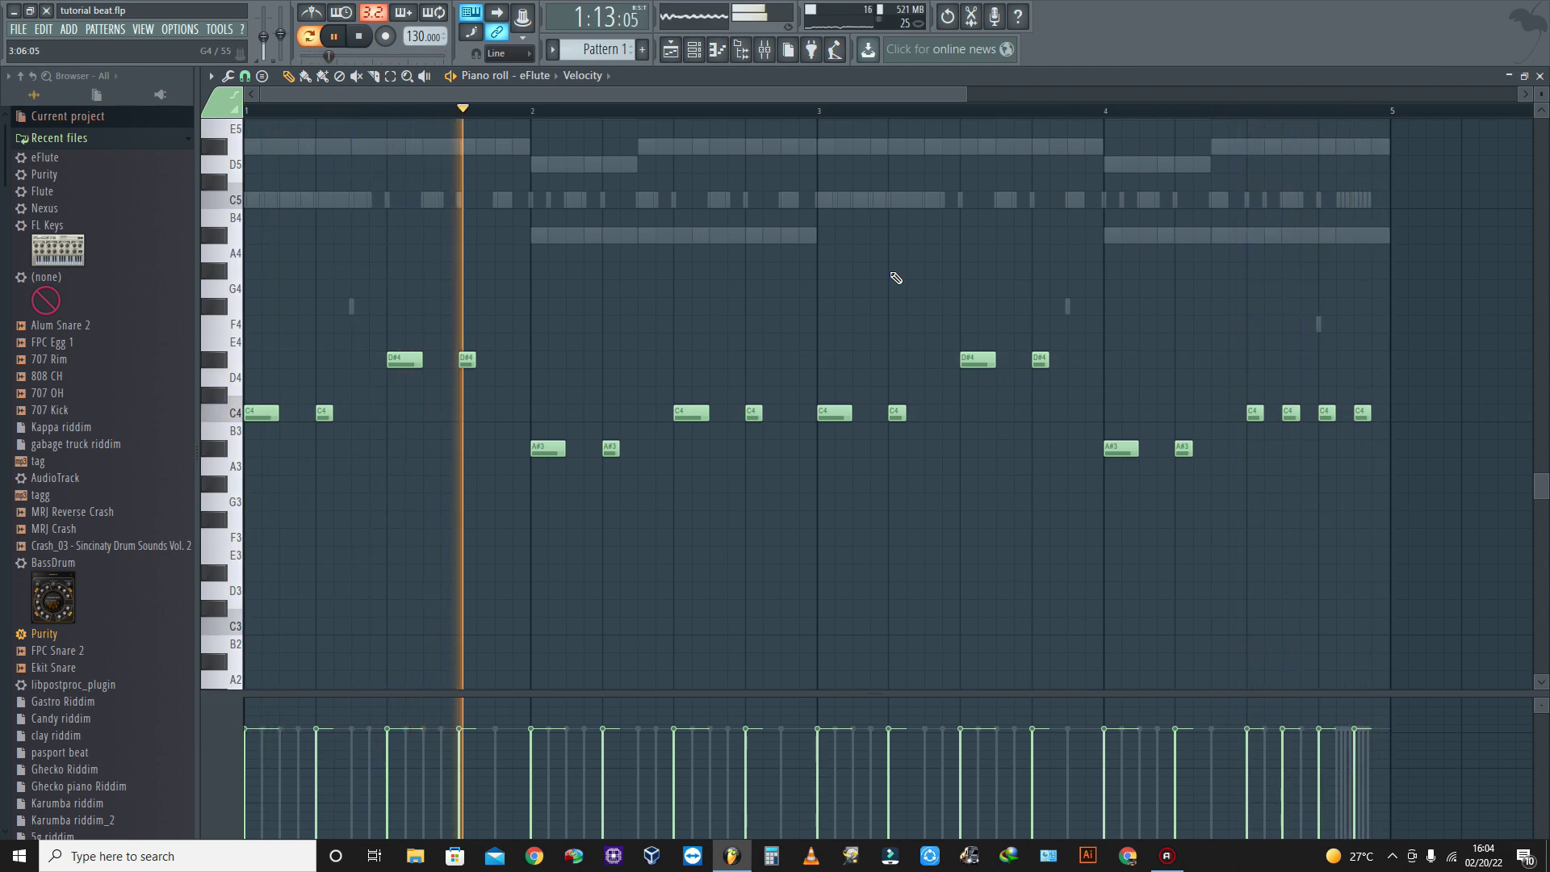
click(18, 29)
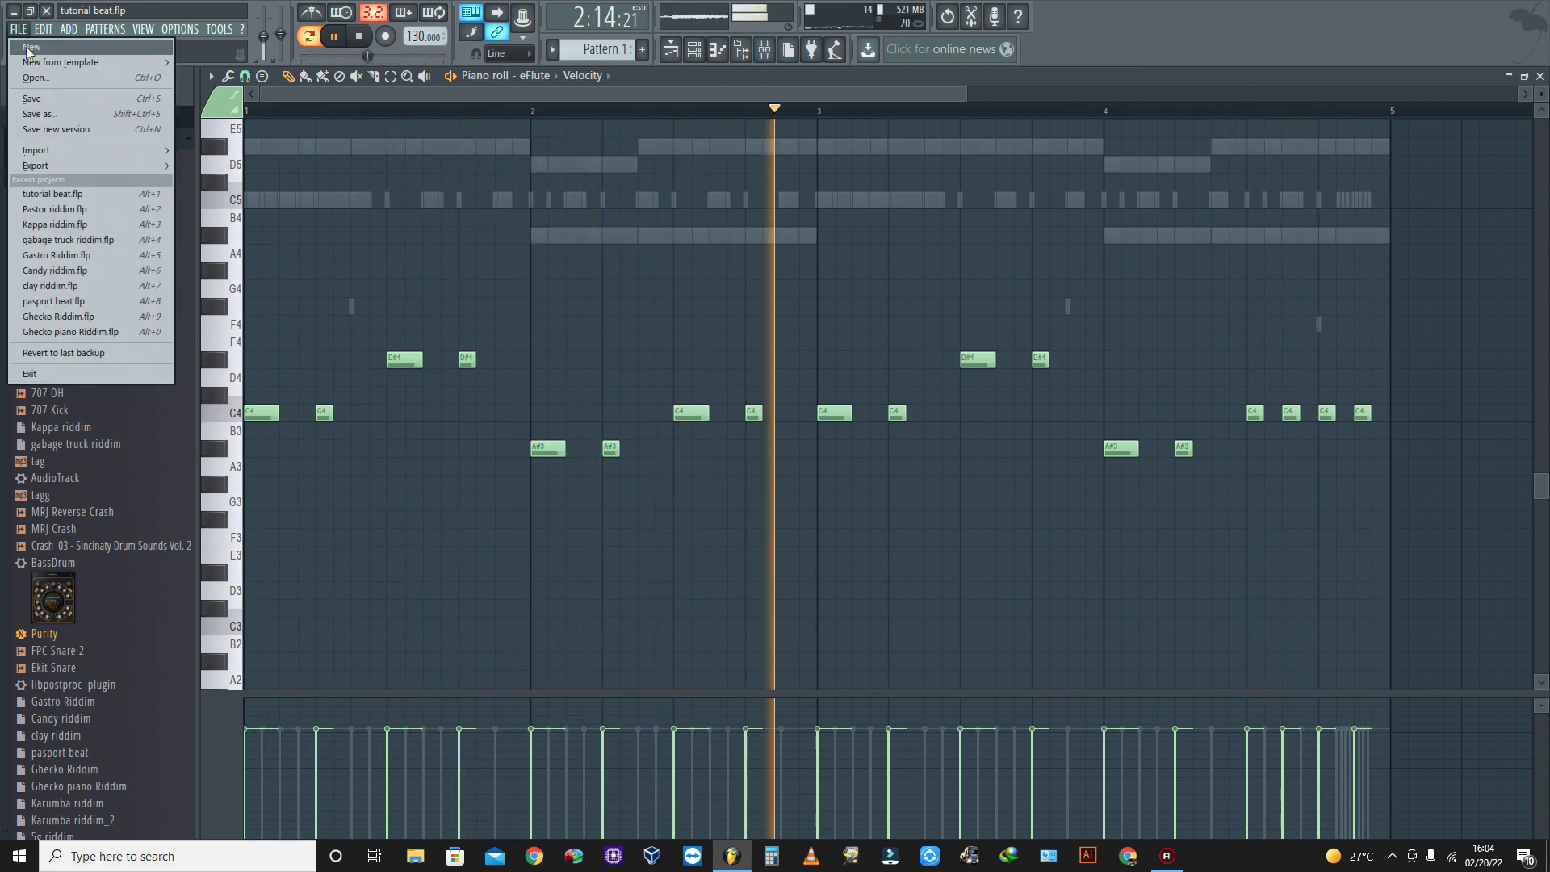
key(Escape)
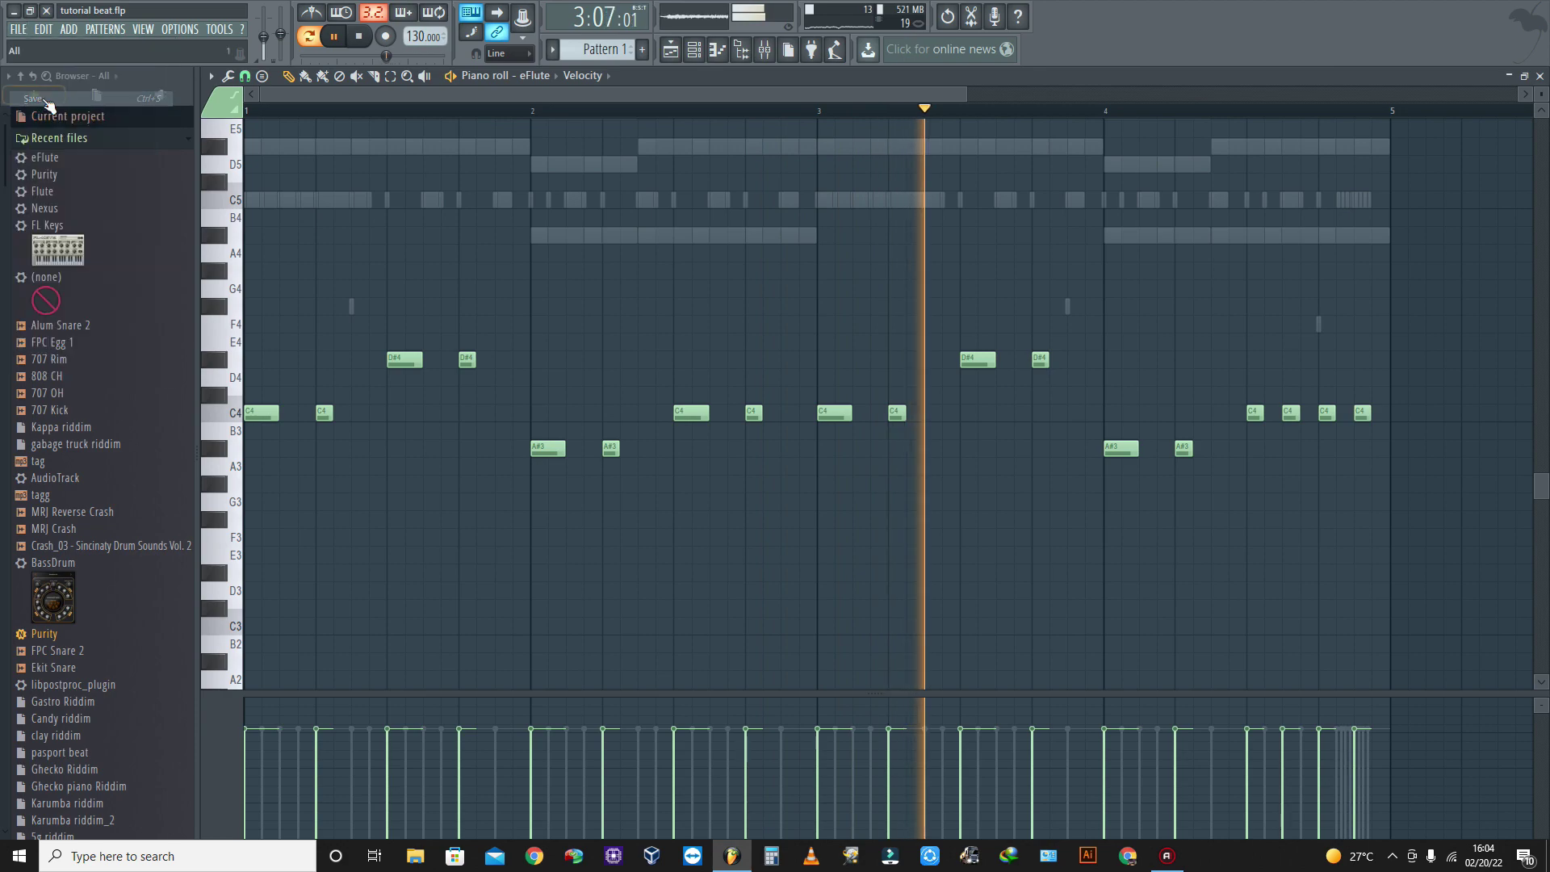
Insert Soundgoodizer in the first effect slot of the eFlute mixer track and lower that track's volume fader
click(740, 49)
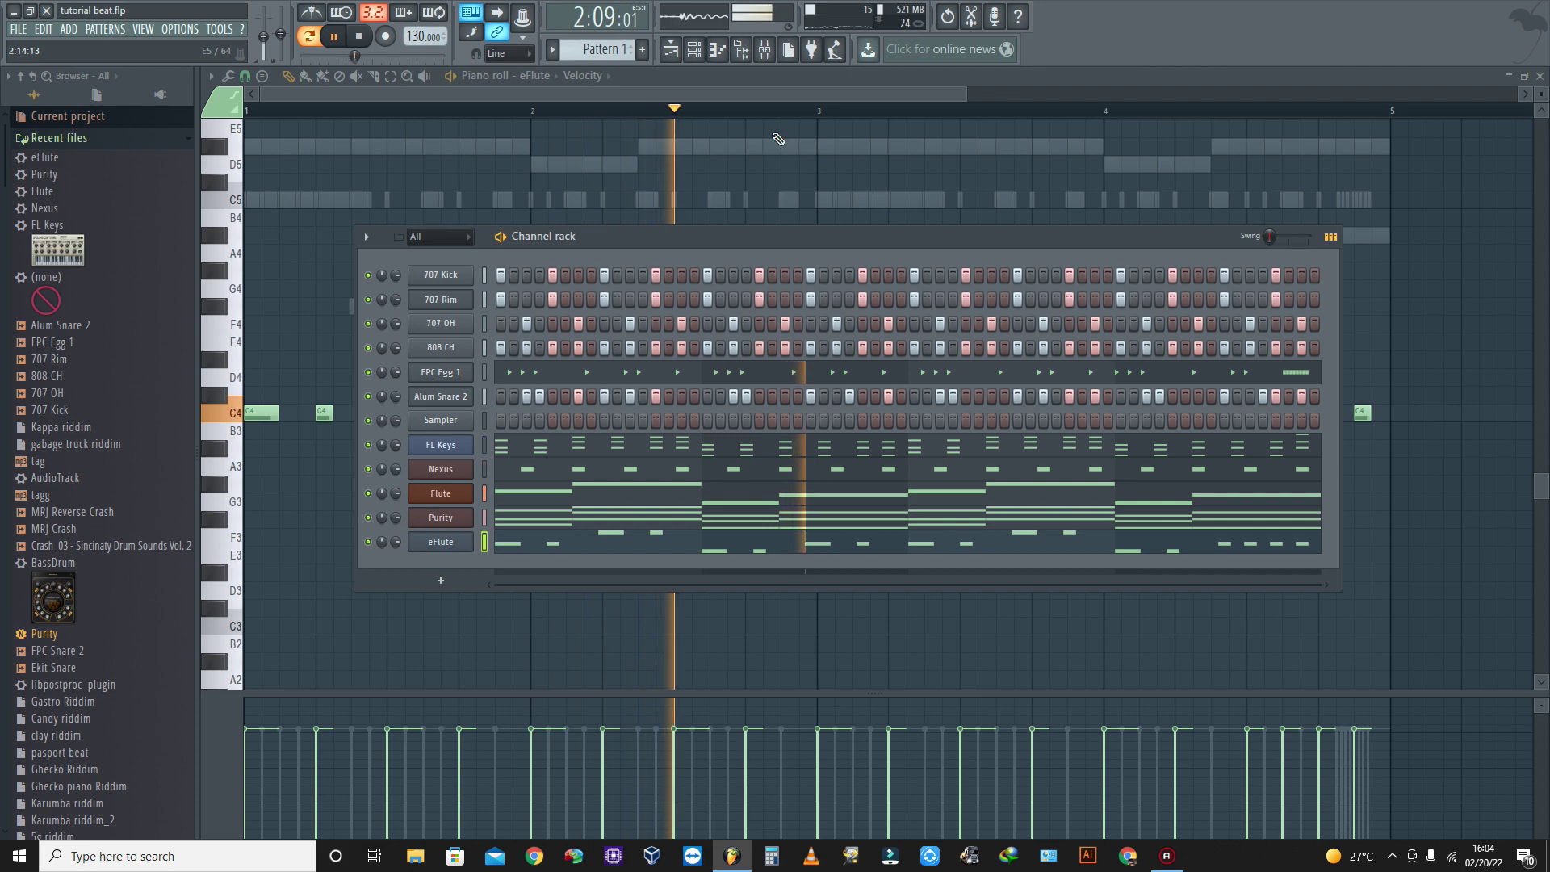
click(449, 543)
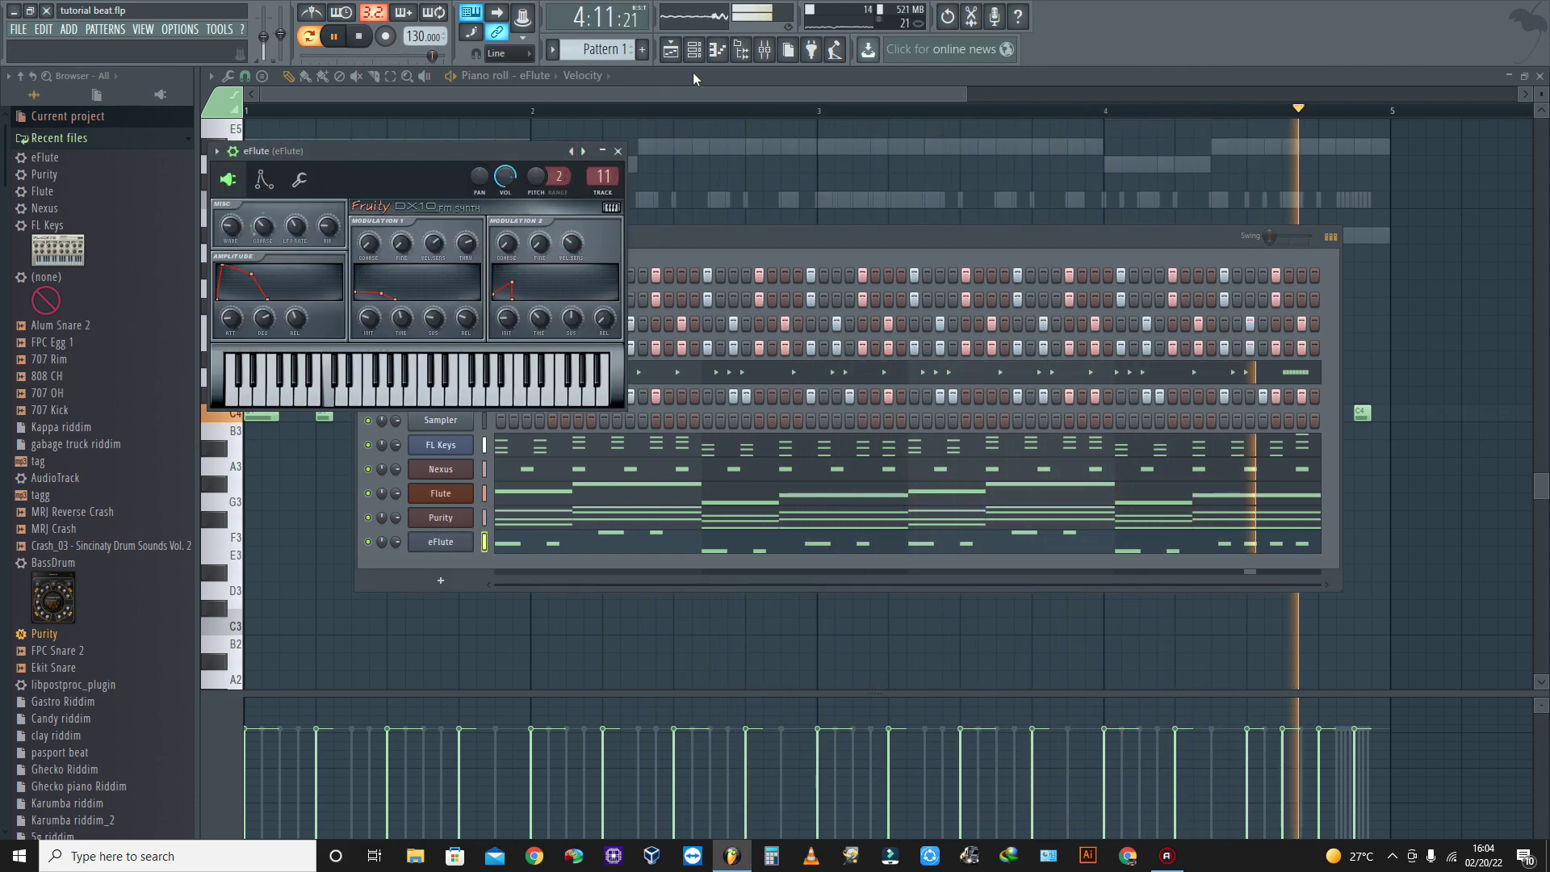
click(764, 50)
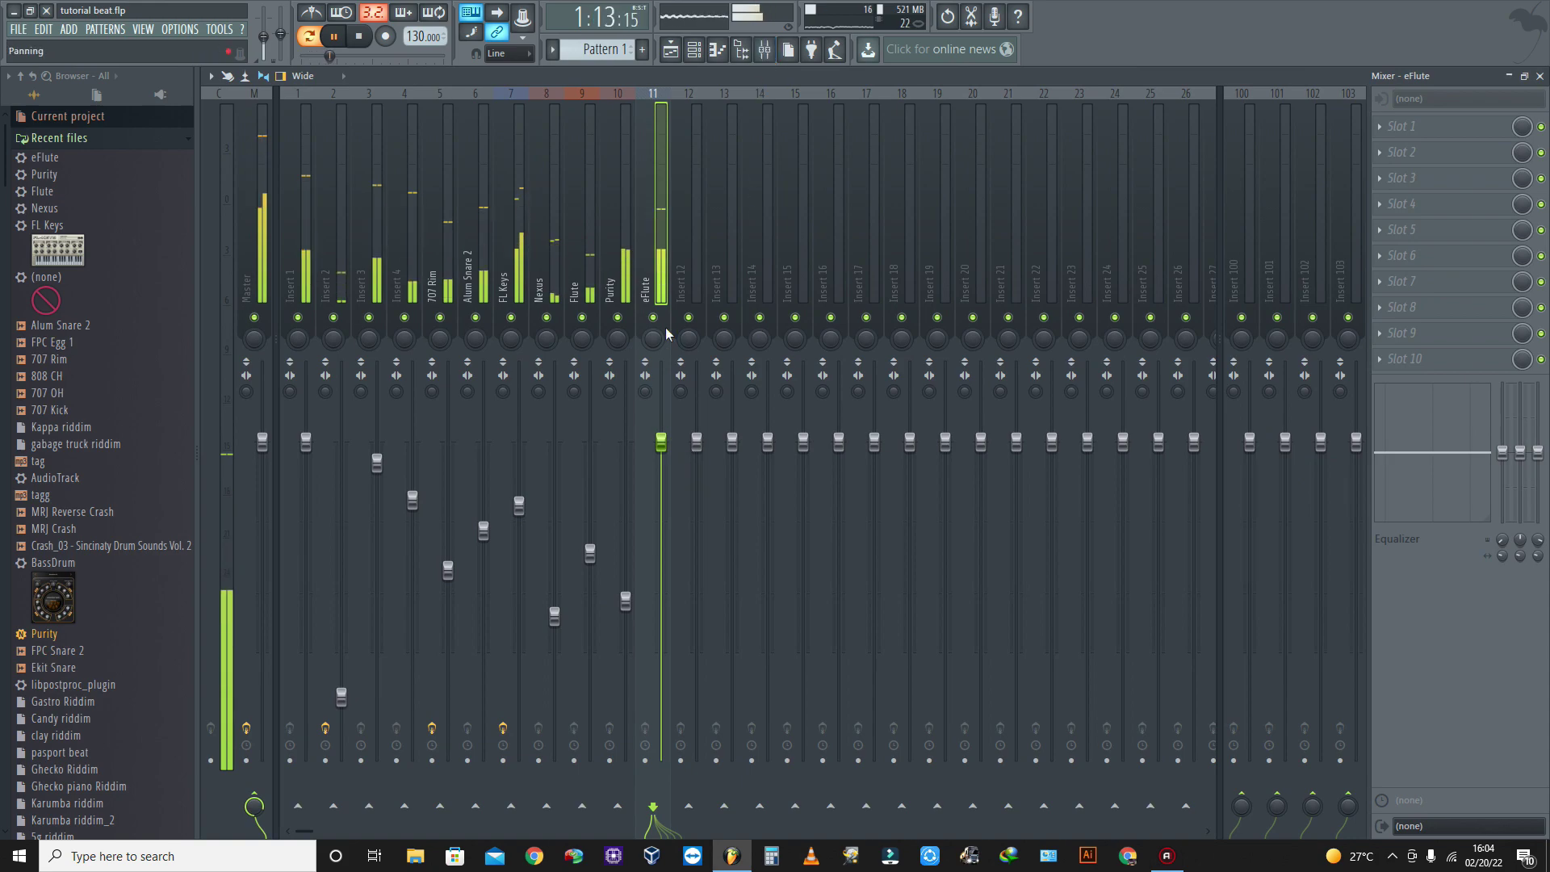
click(1387, 127)
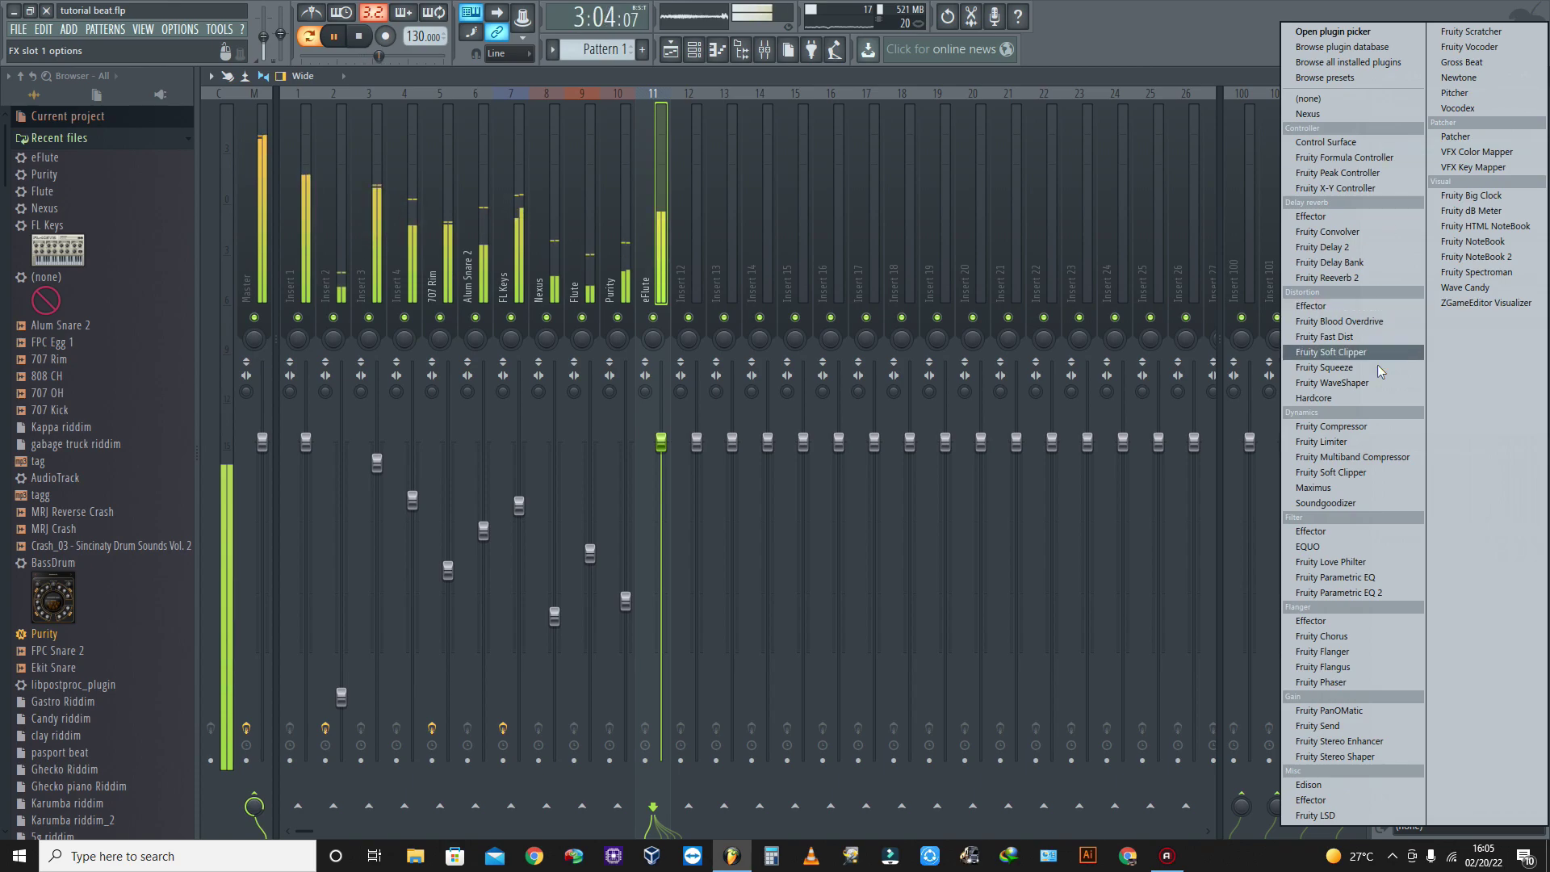
click(1351, 507)
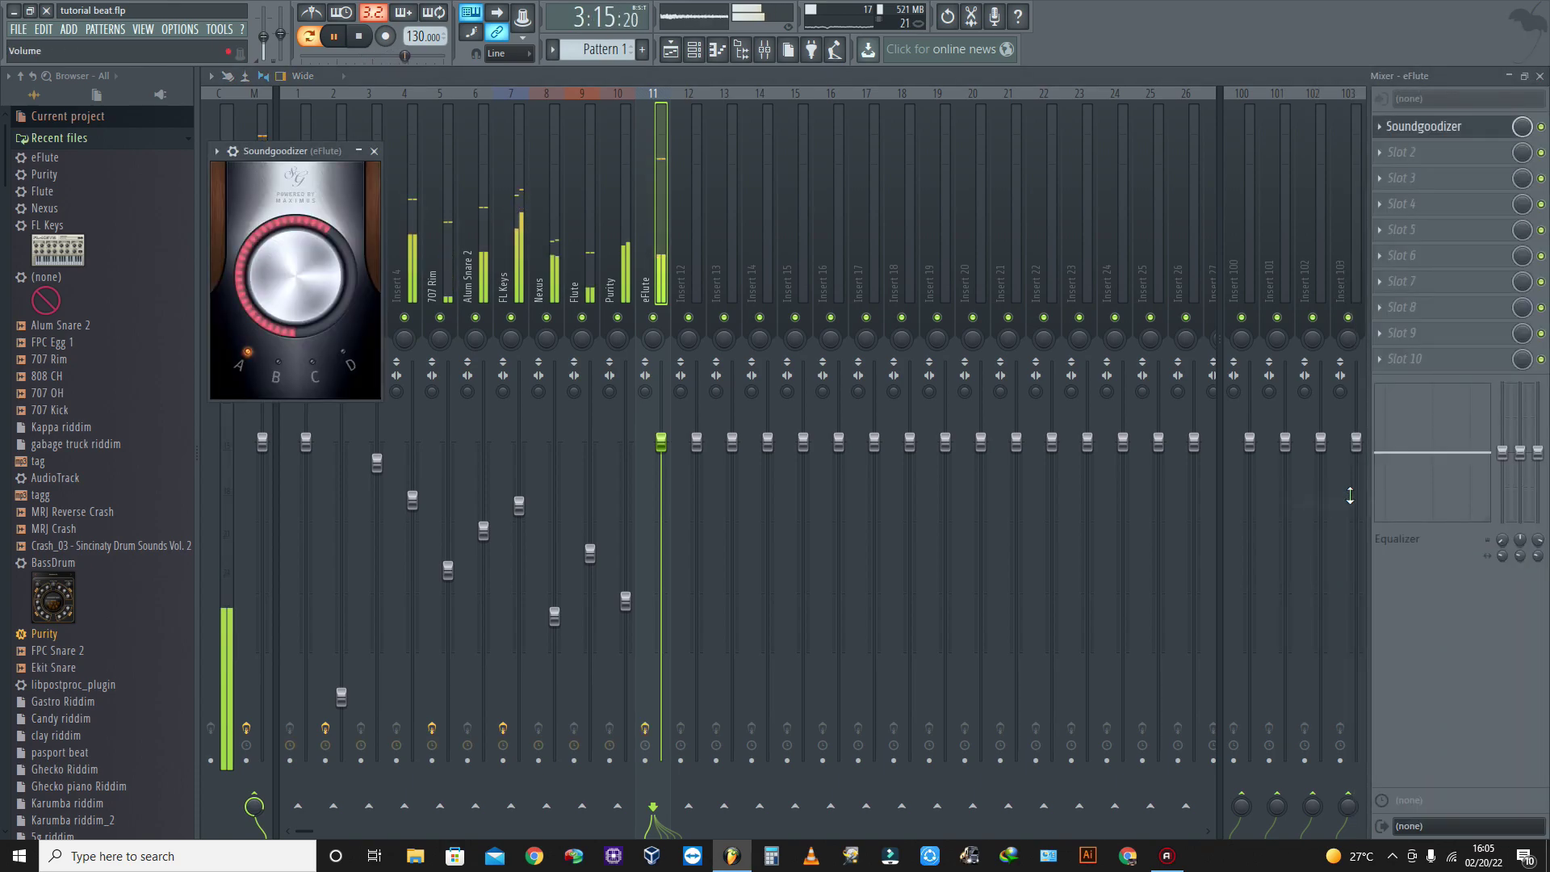
click(375, 152)
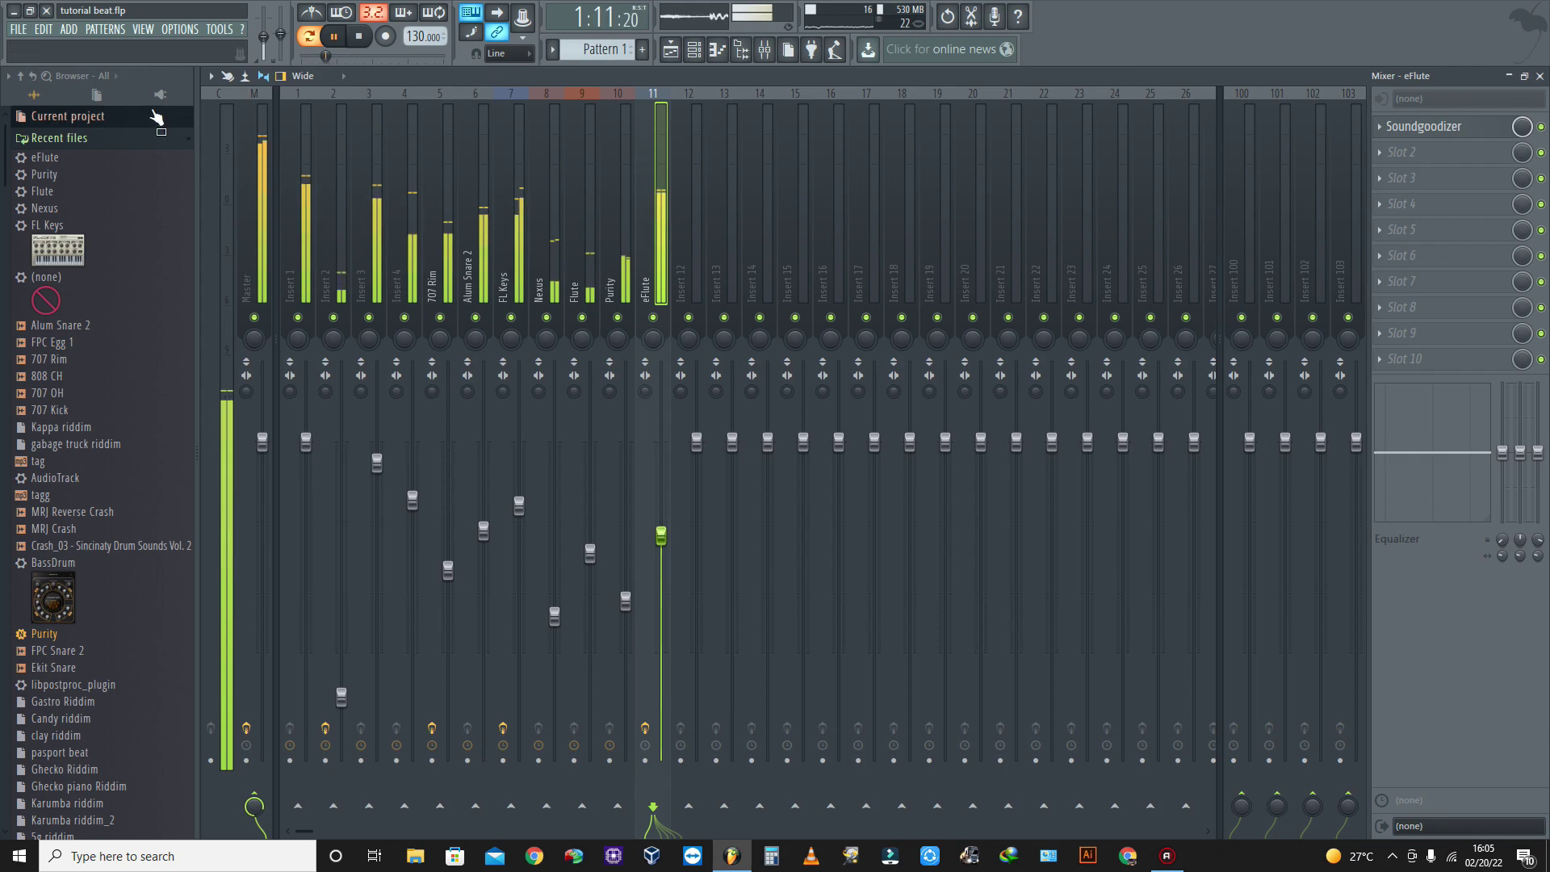
Save the project and bring up the channel rack over the playlist
click(18, 31)
click(32, 101)
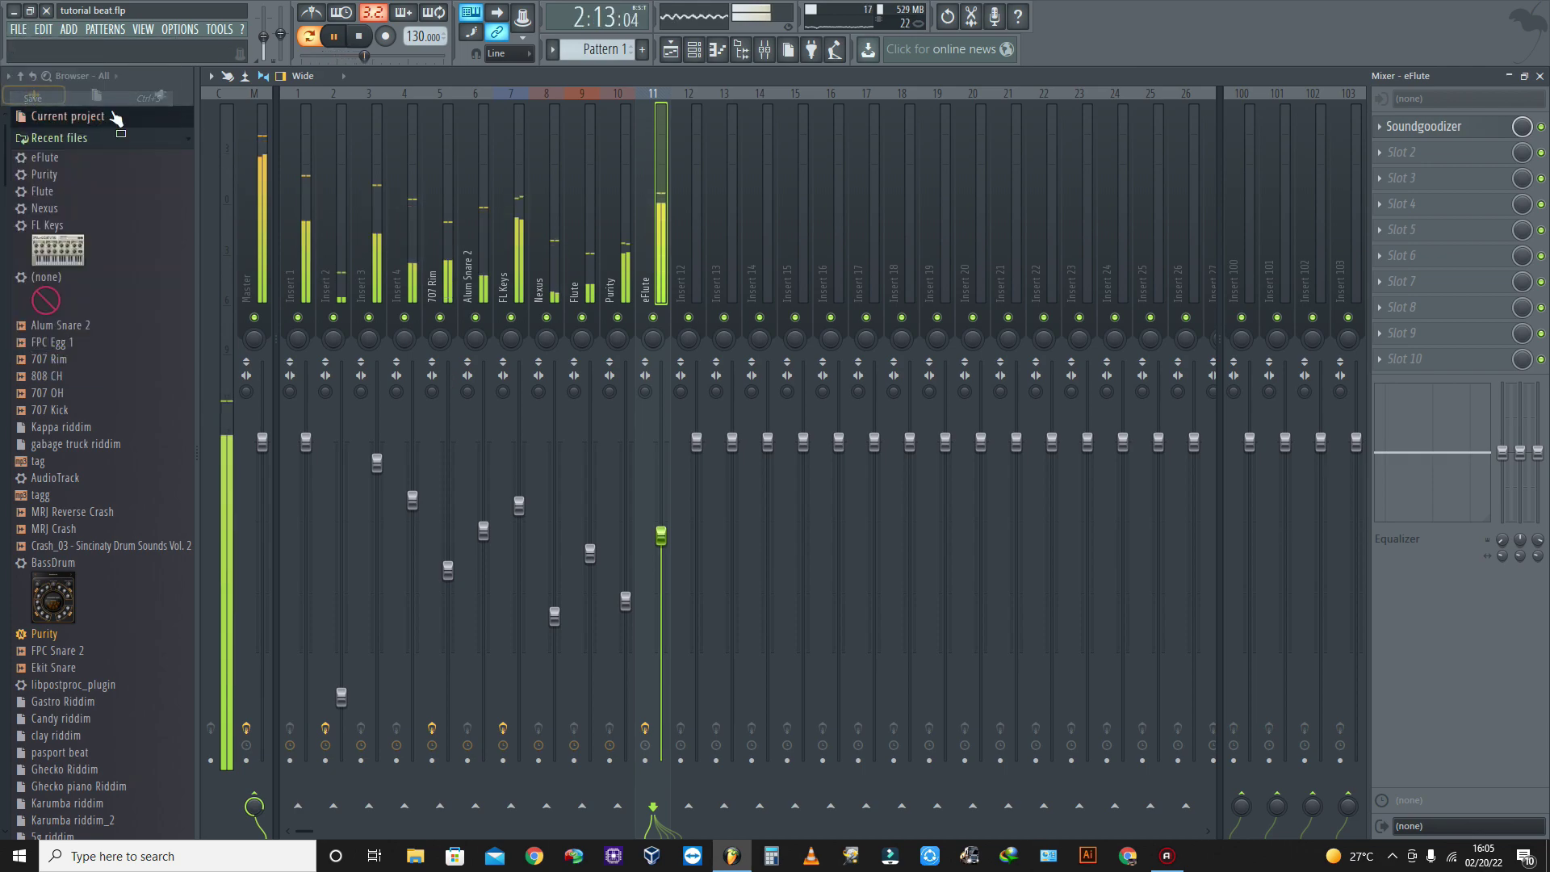
click(670, 52)
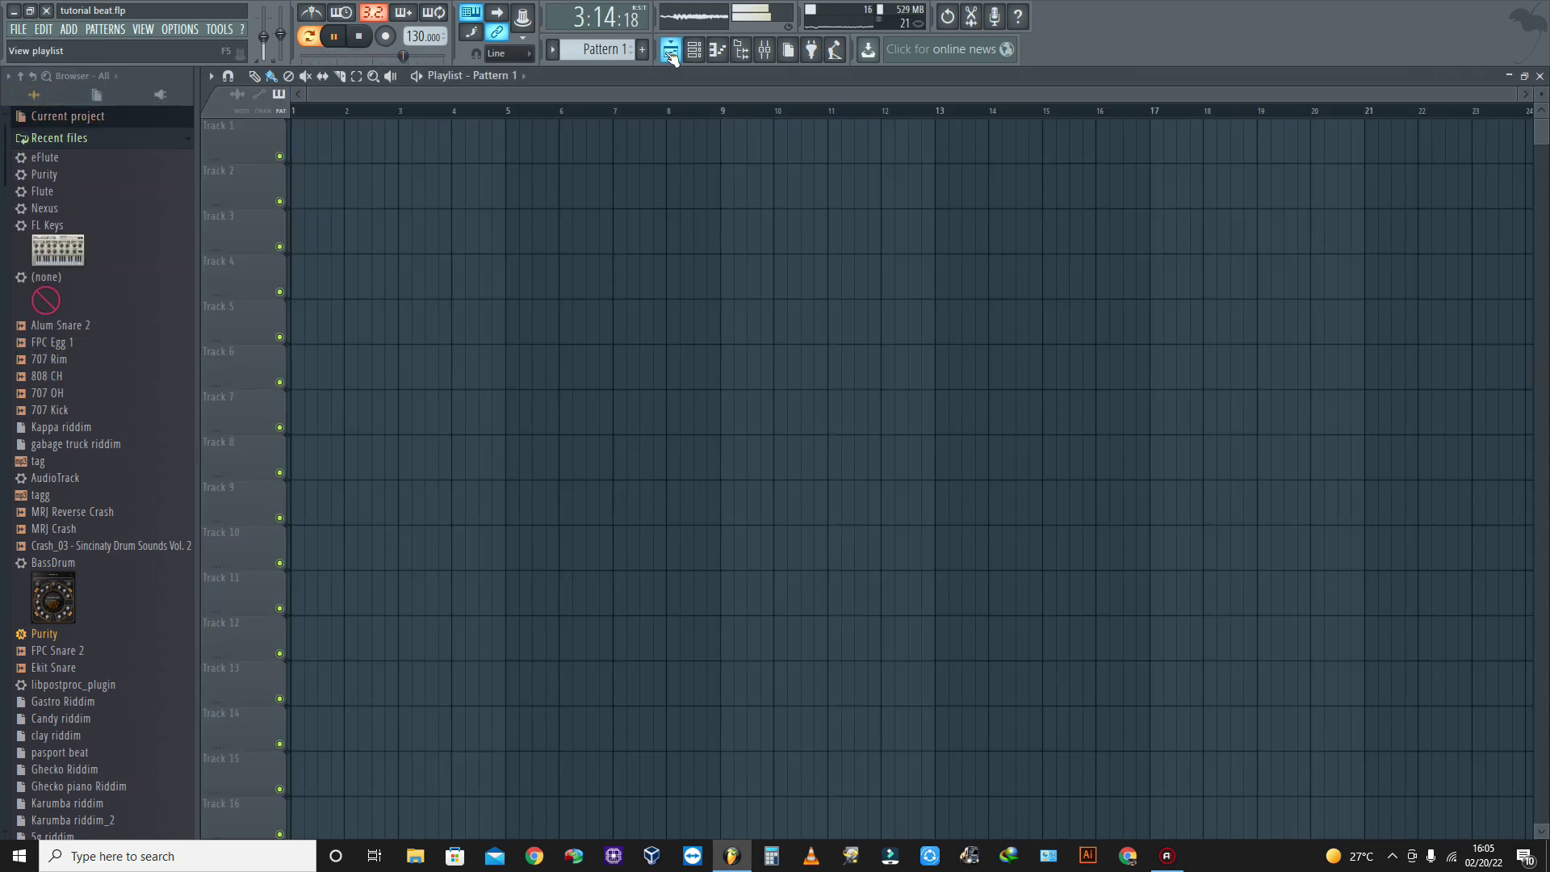
click(698, 54)
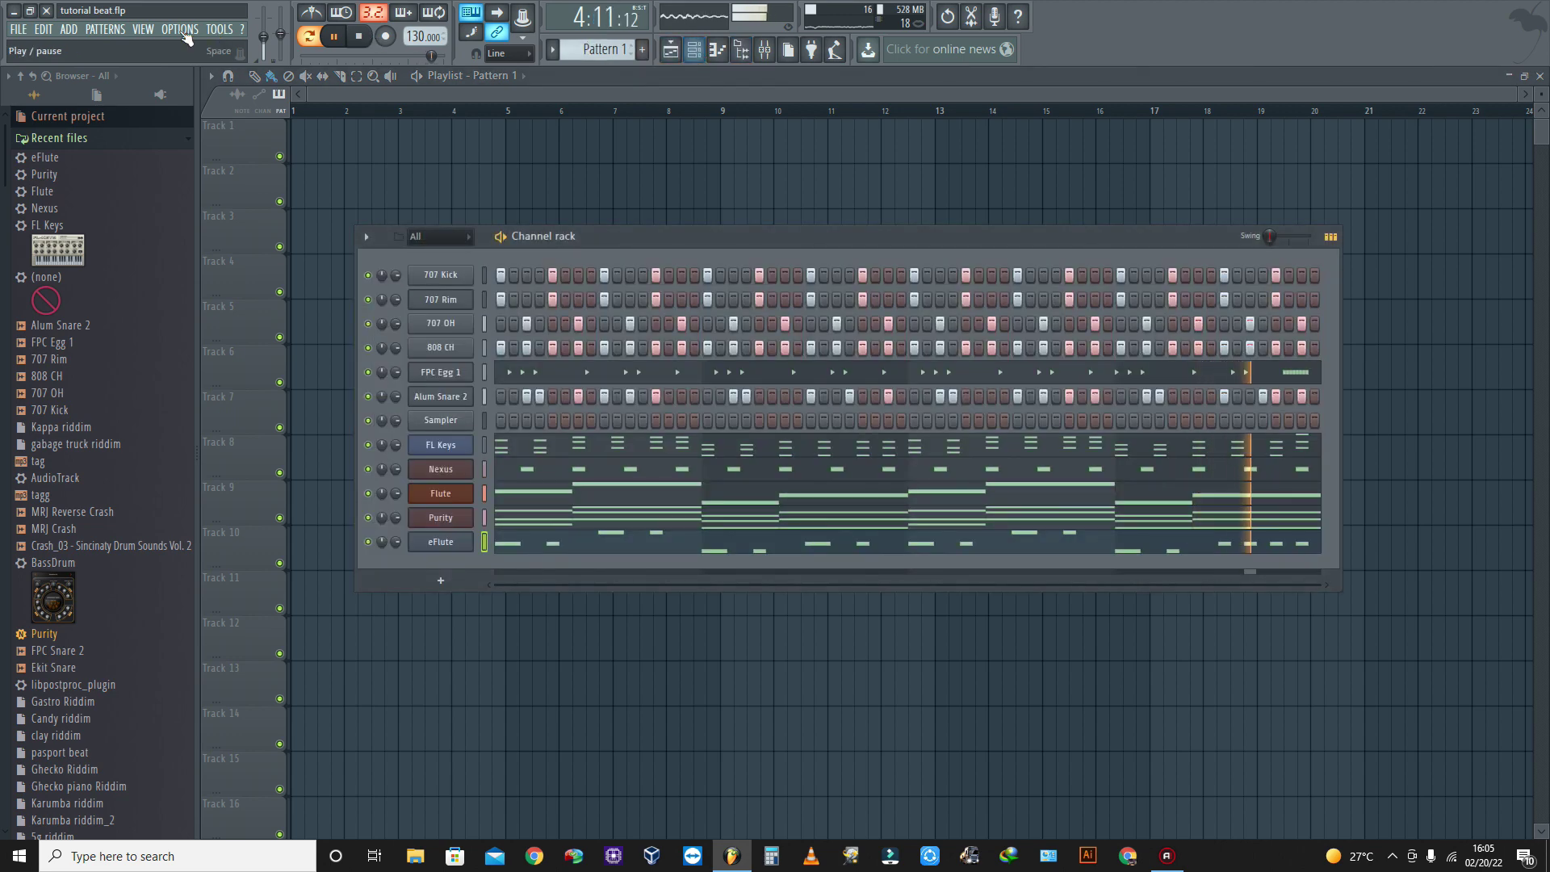
click(18, 29)
click(38, 100)
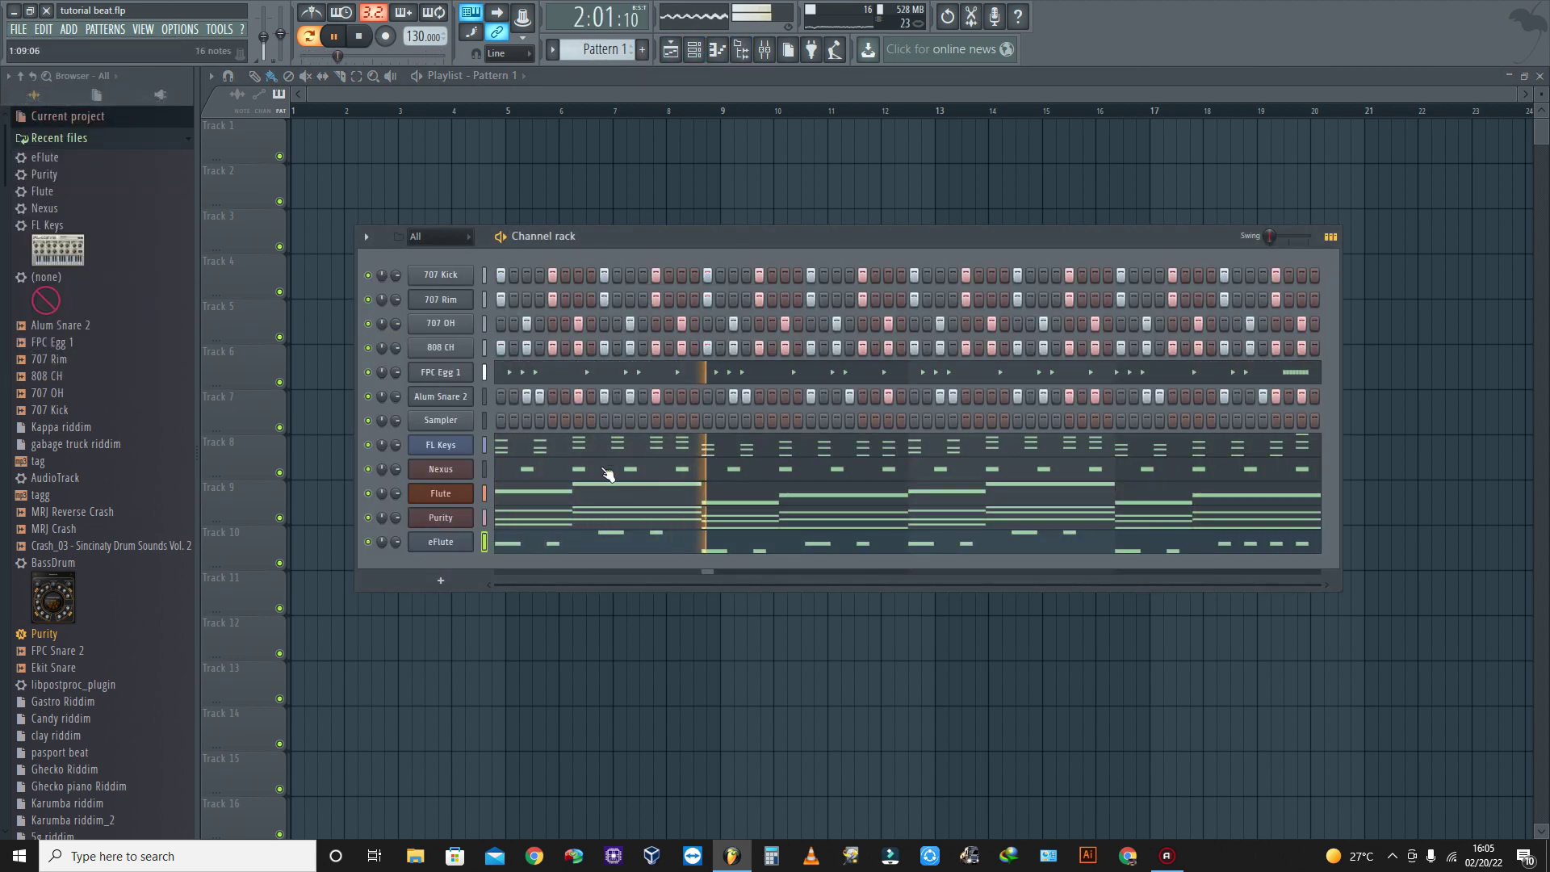
Add a new Purity channel and load the Class Dyno preset from the Piano category
click(442, 581)
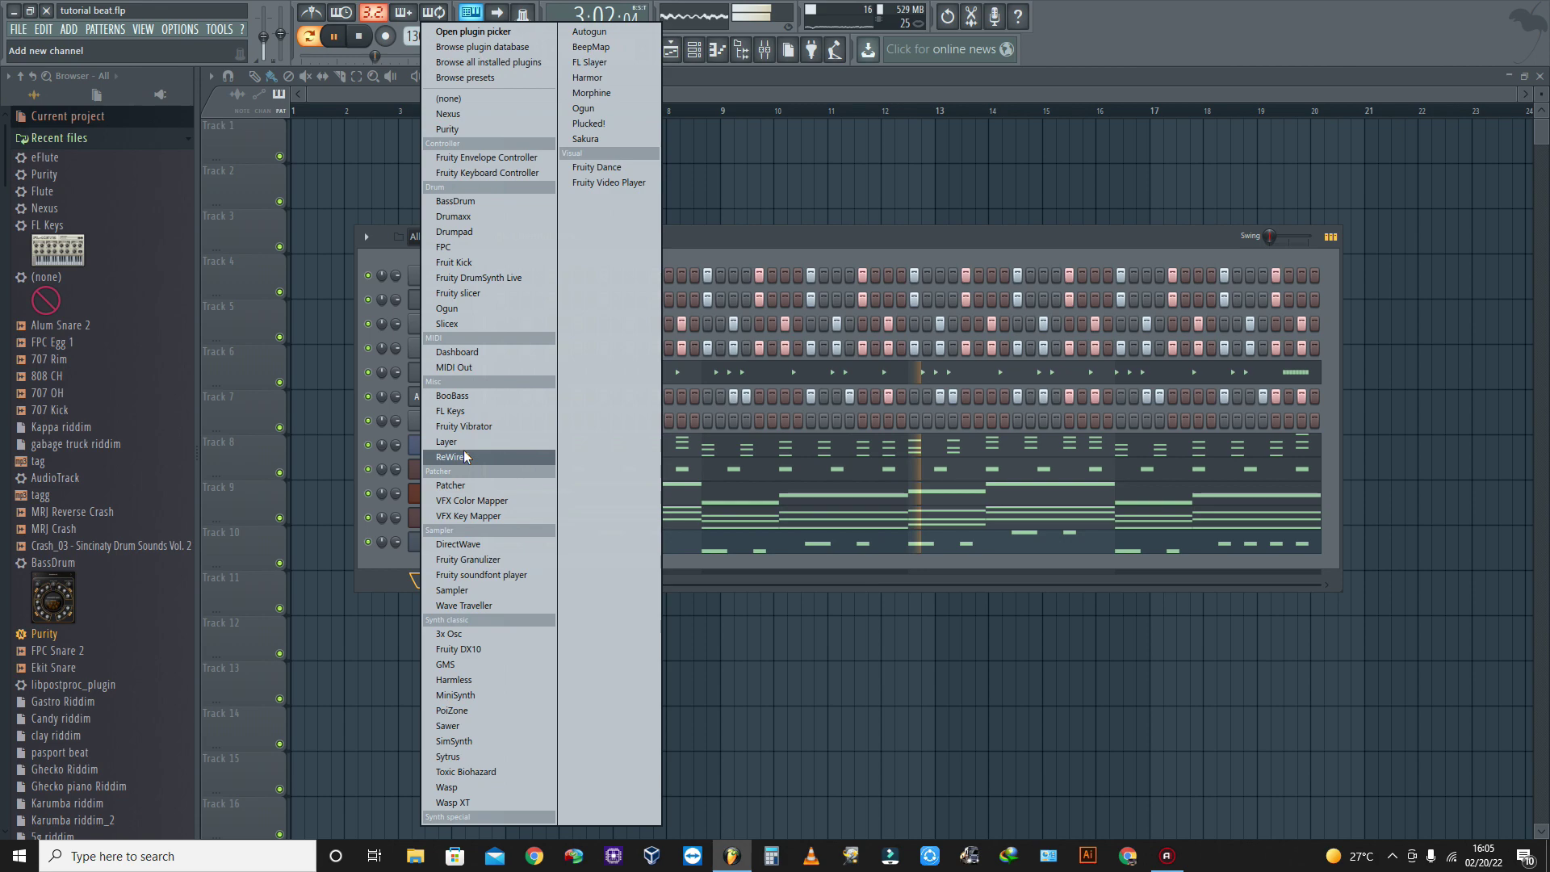
click(447, 129)
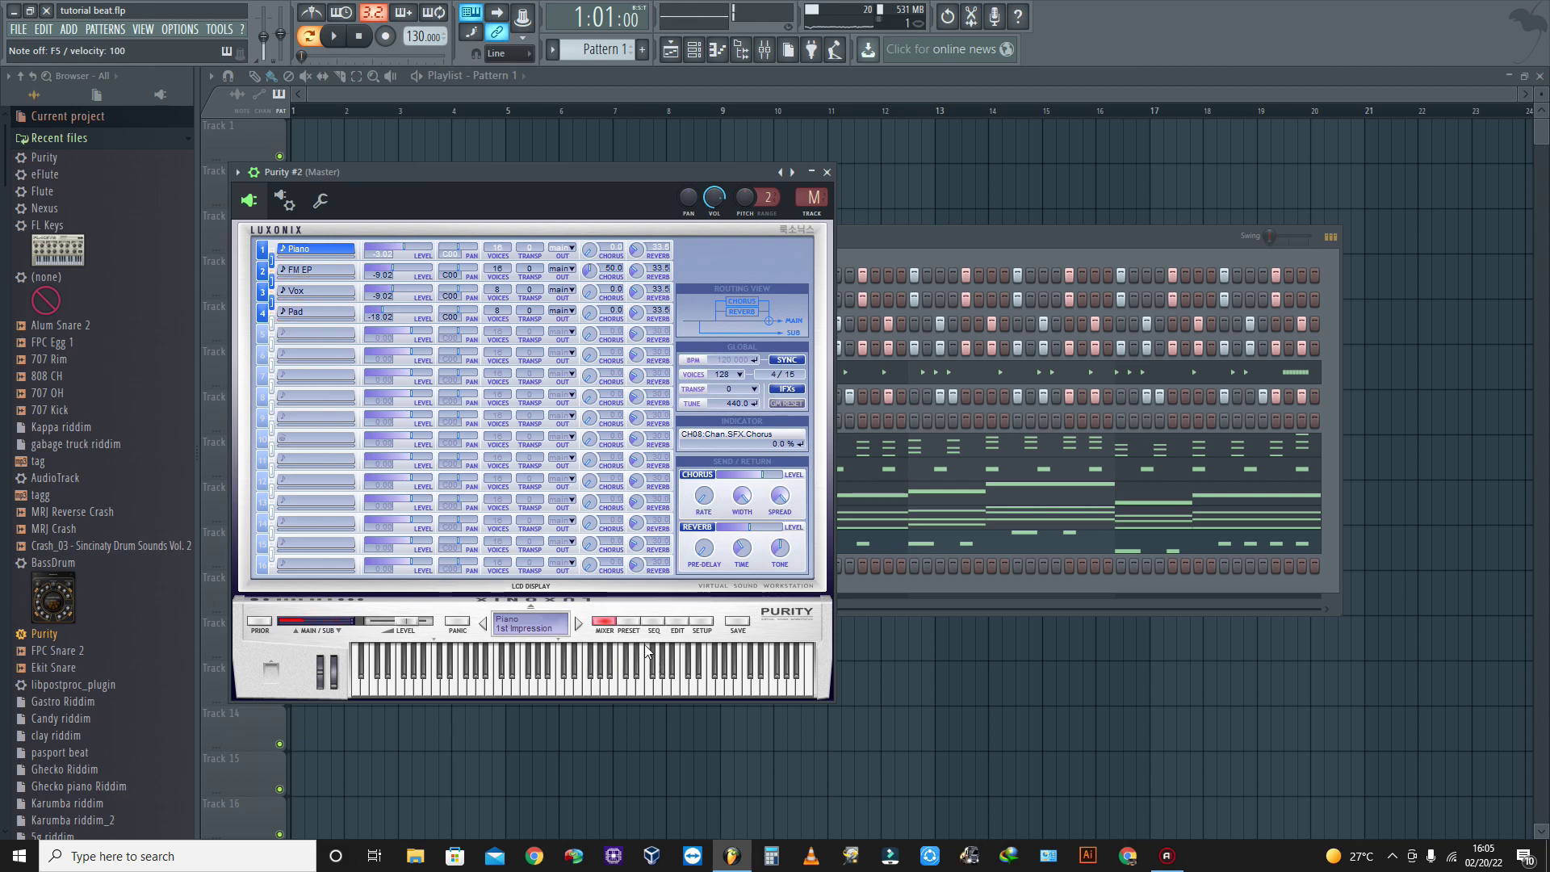
click(630, 623)
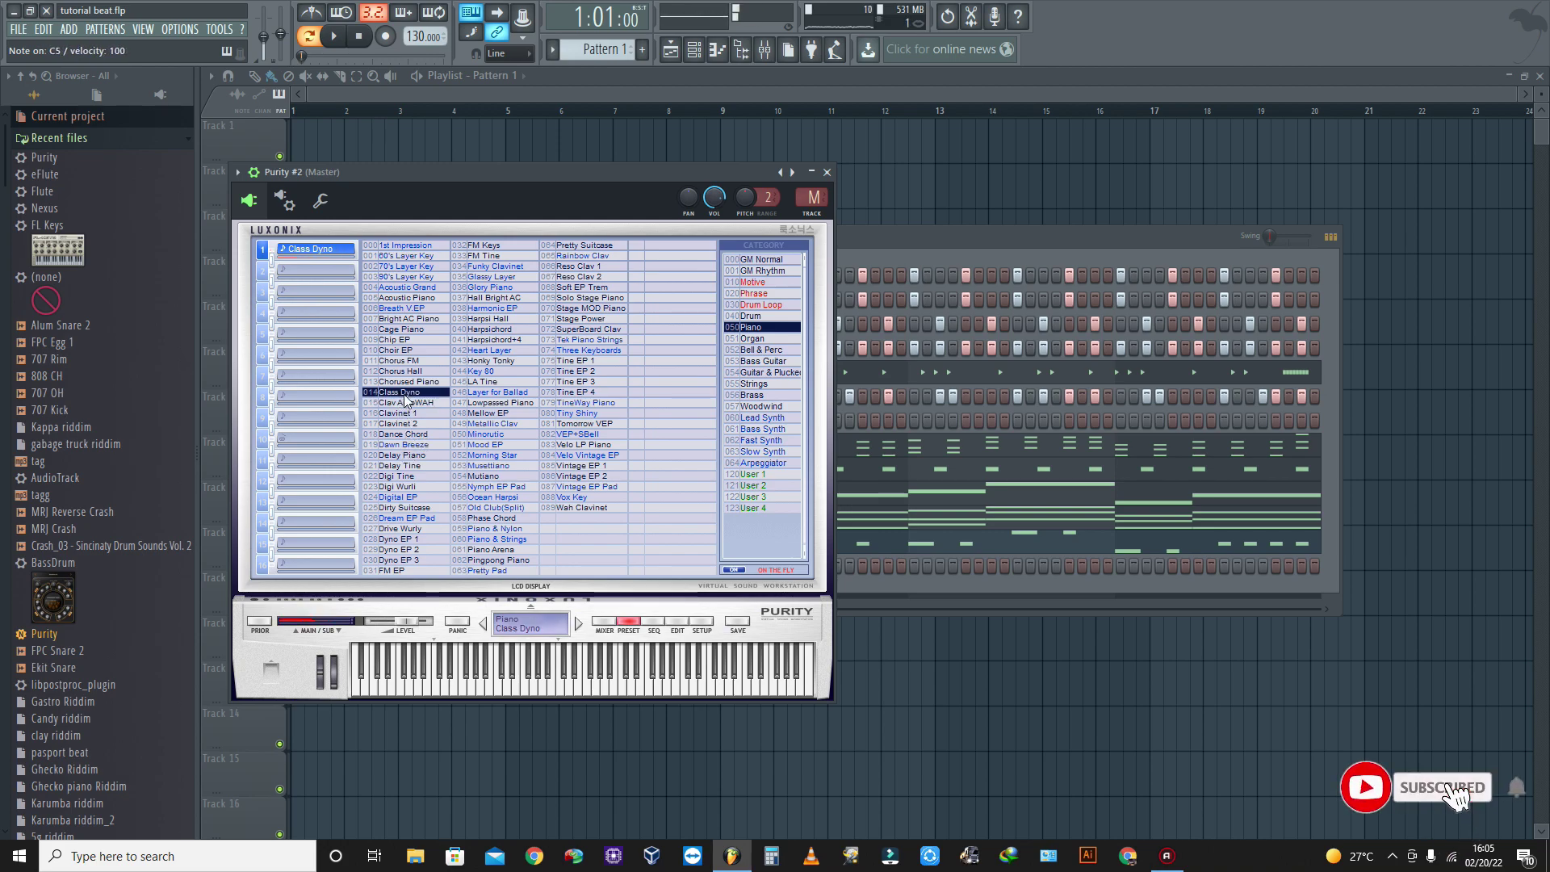
click(827, 172)
Copy the eFlute channel's notes into the new Purity channel
right_click(446, 543)
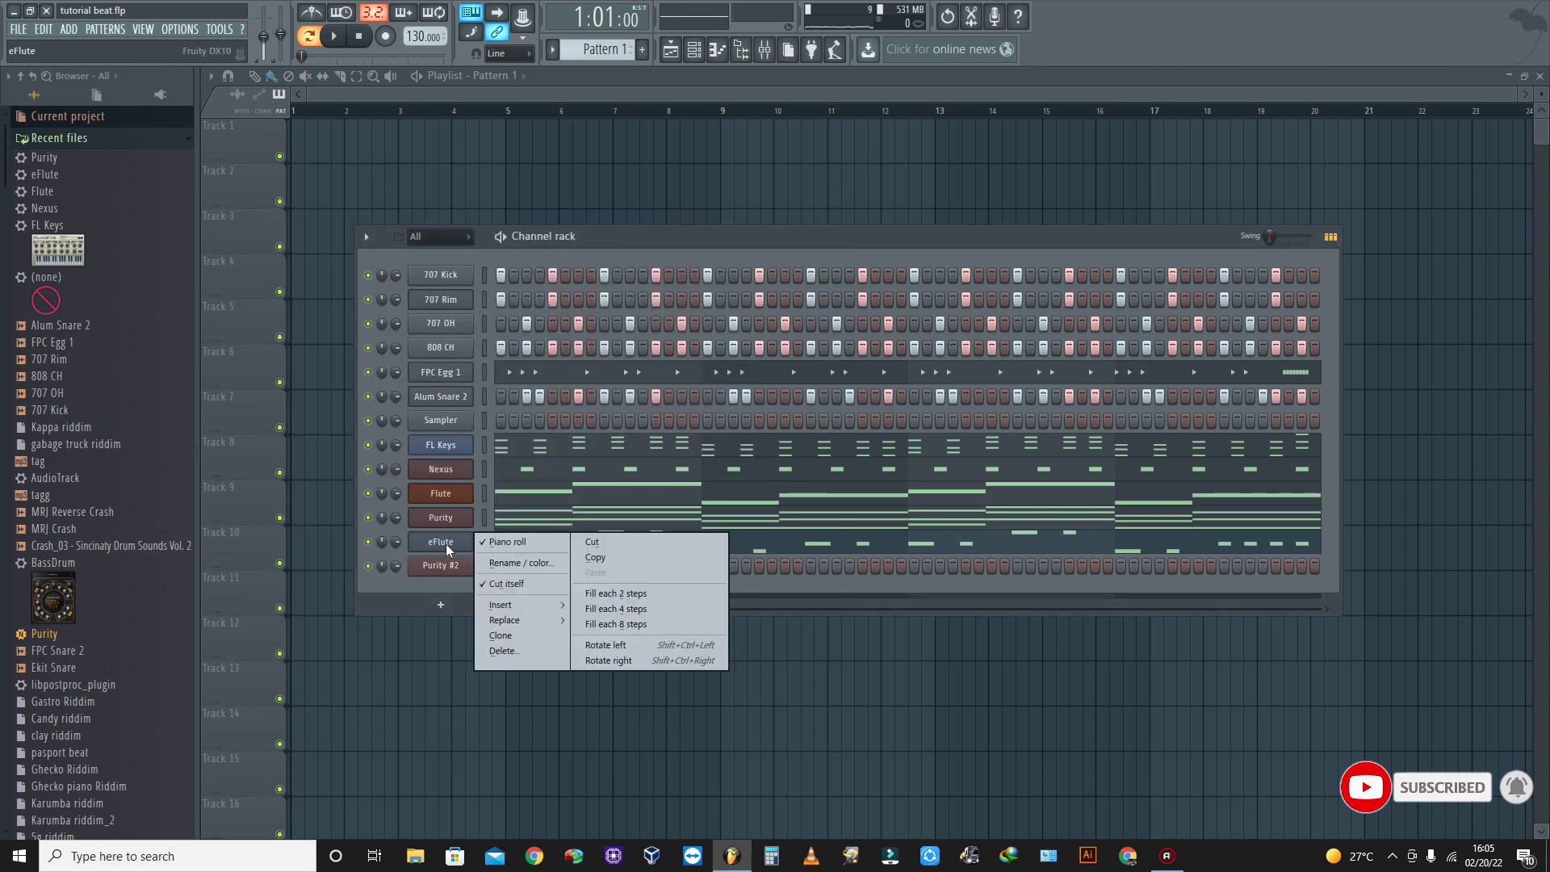
click(463, 567)
right_click(463, 568)
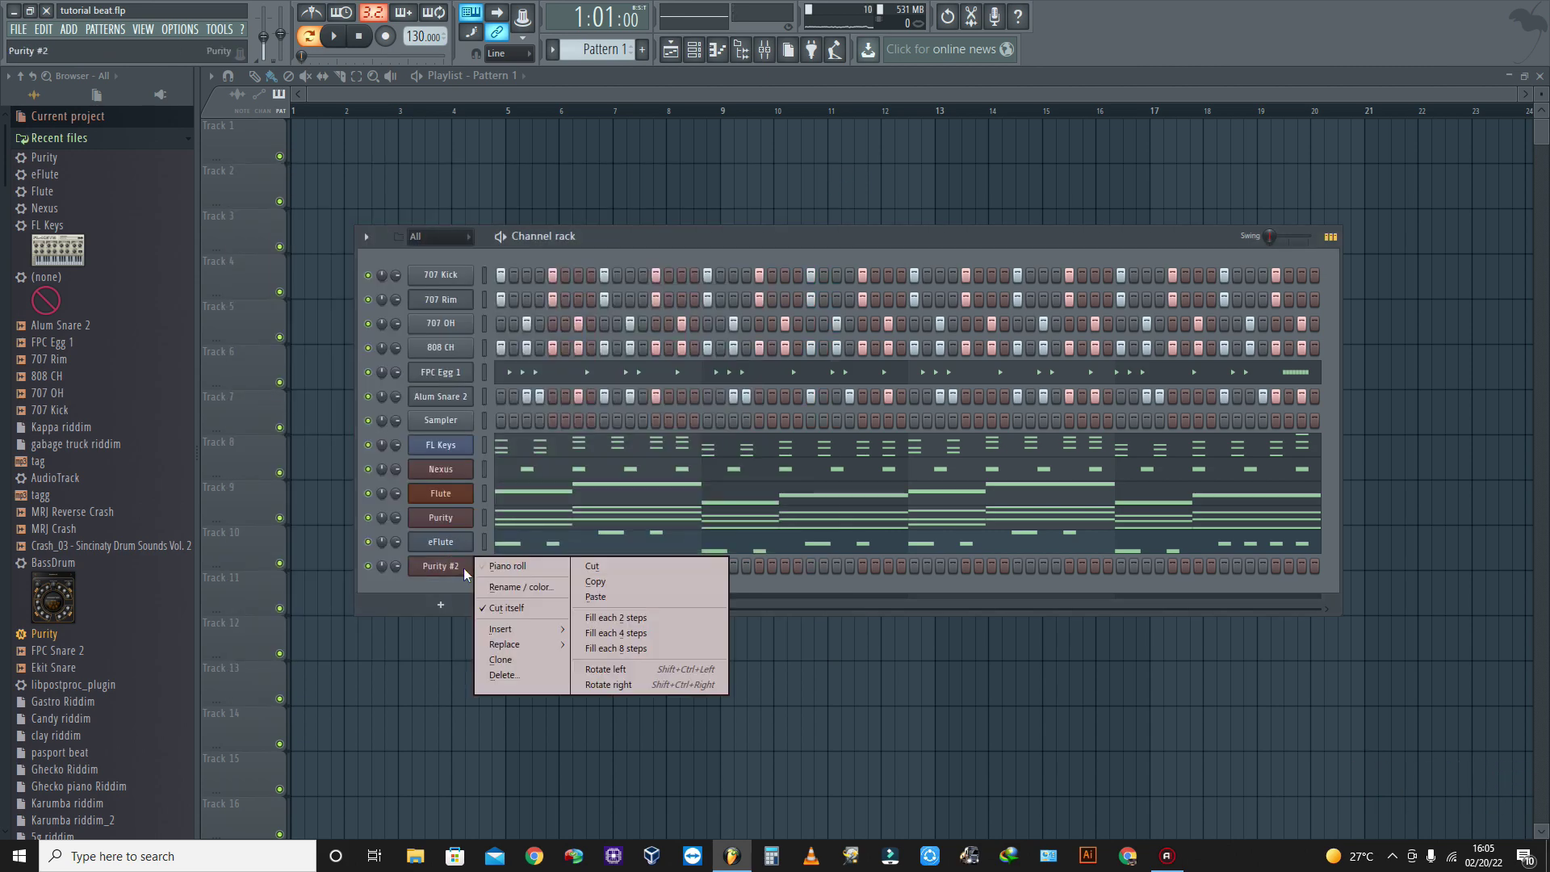
click(596, 597)
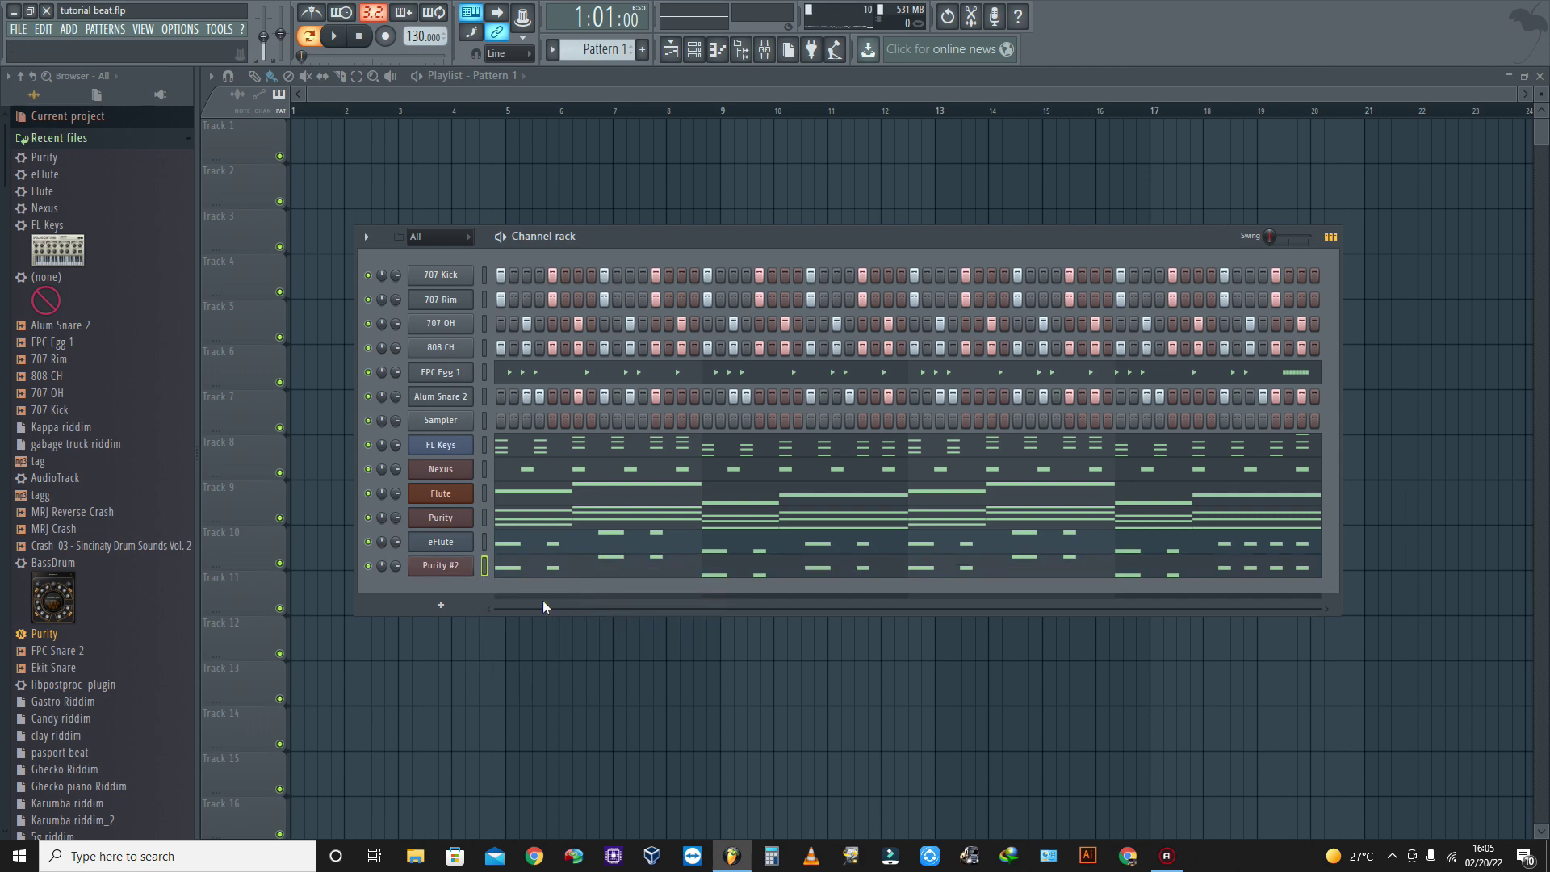
Open the Purity #2 channel's notes in the piano roll and transpose them up three octaves
right_click(436, 570)
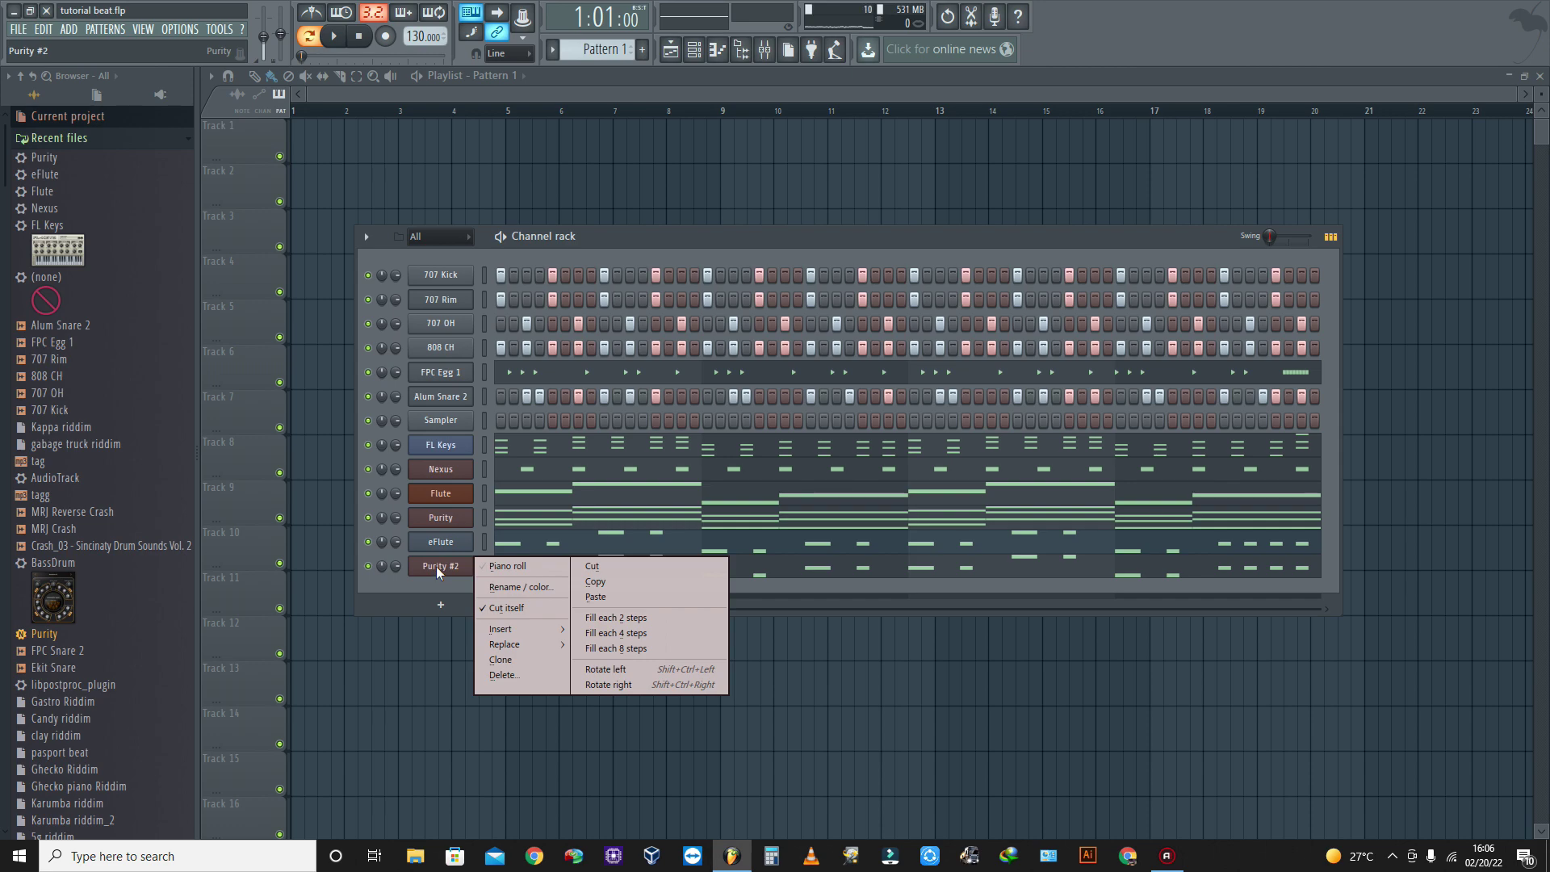
click(436, 565)
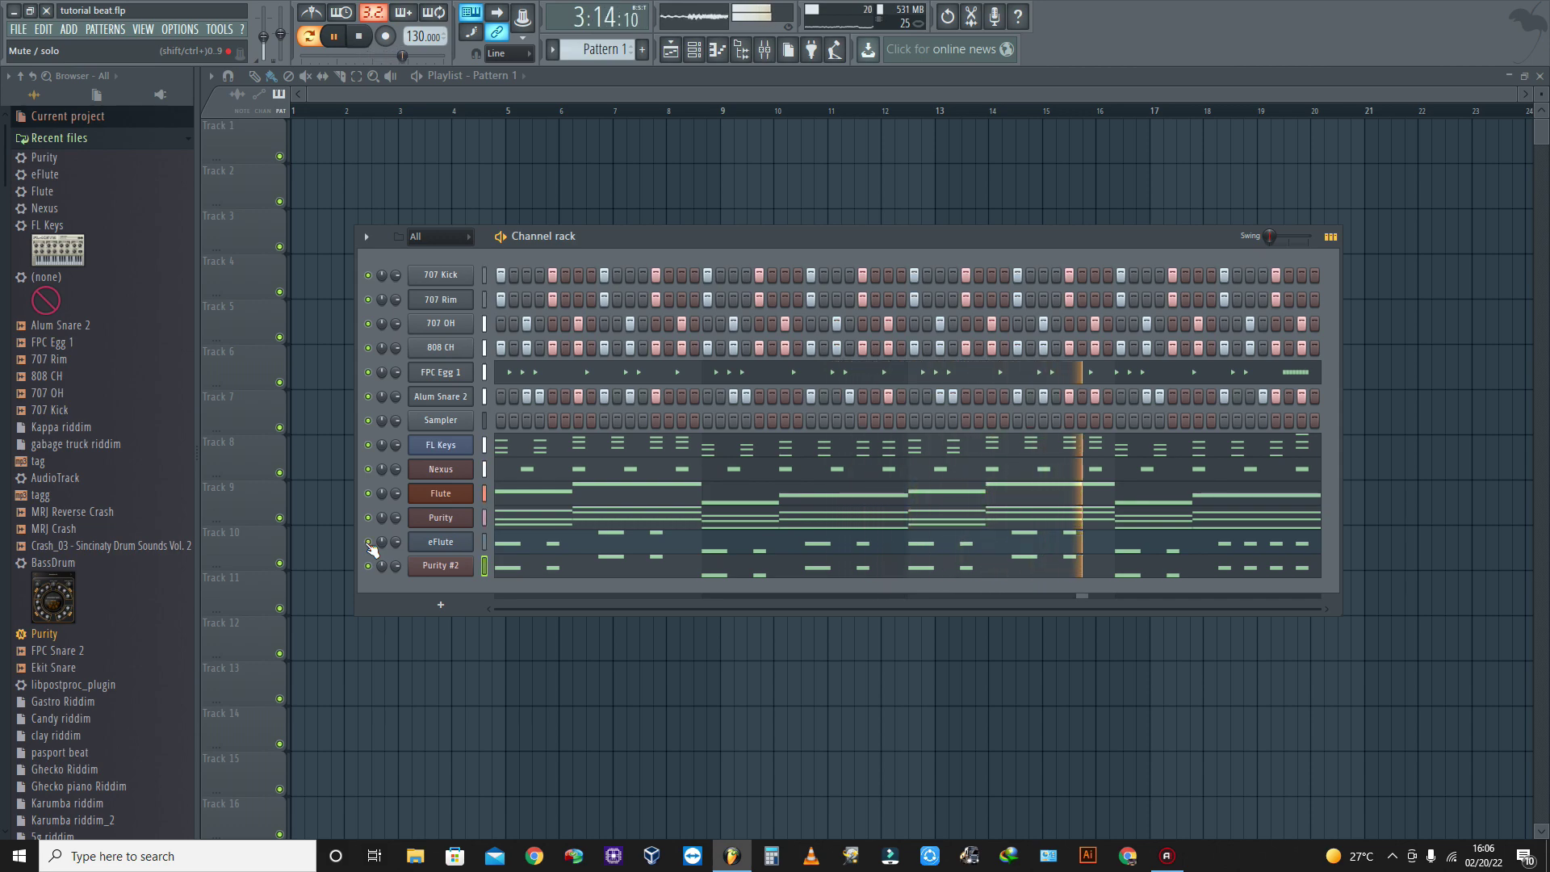
click(532, 575)
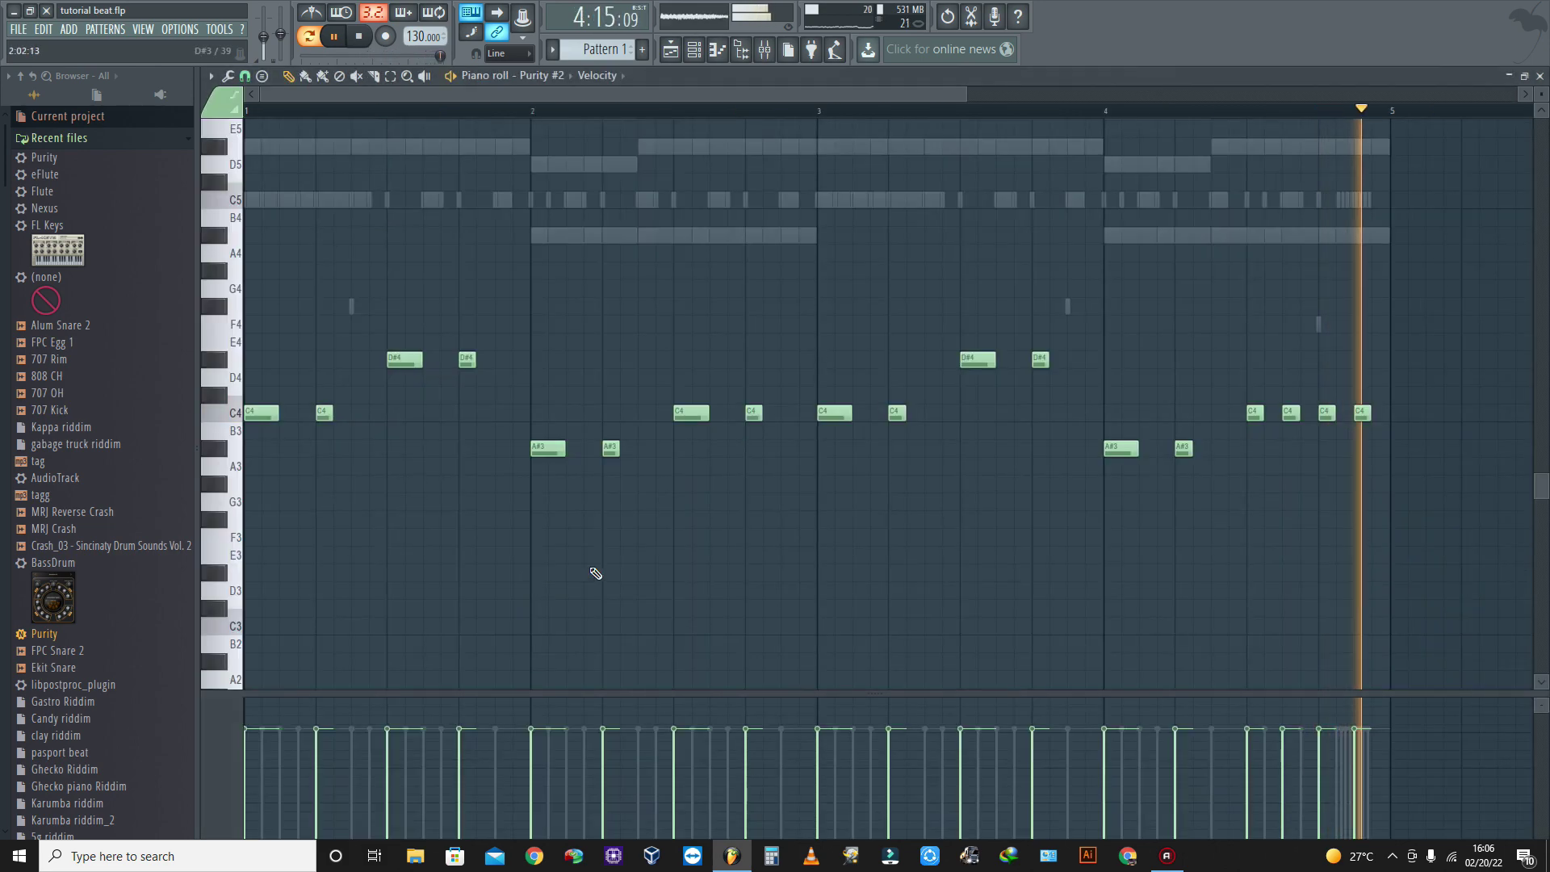
key(ctrl+Up)
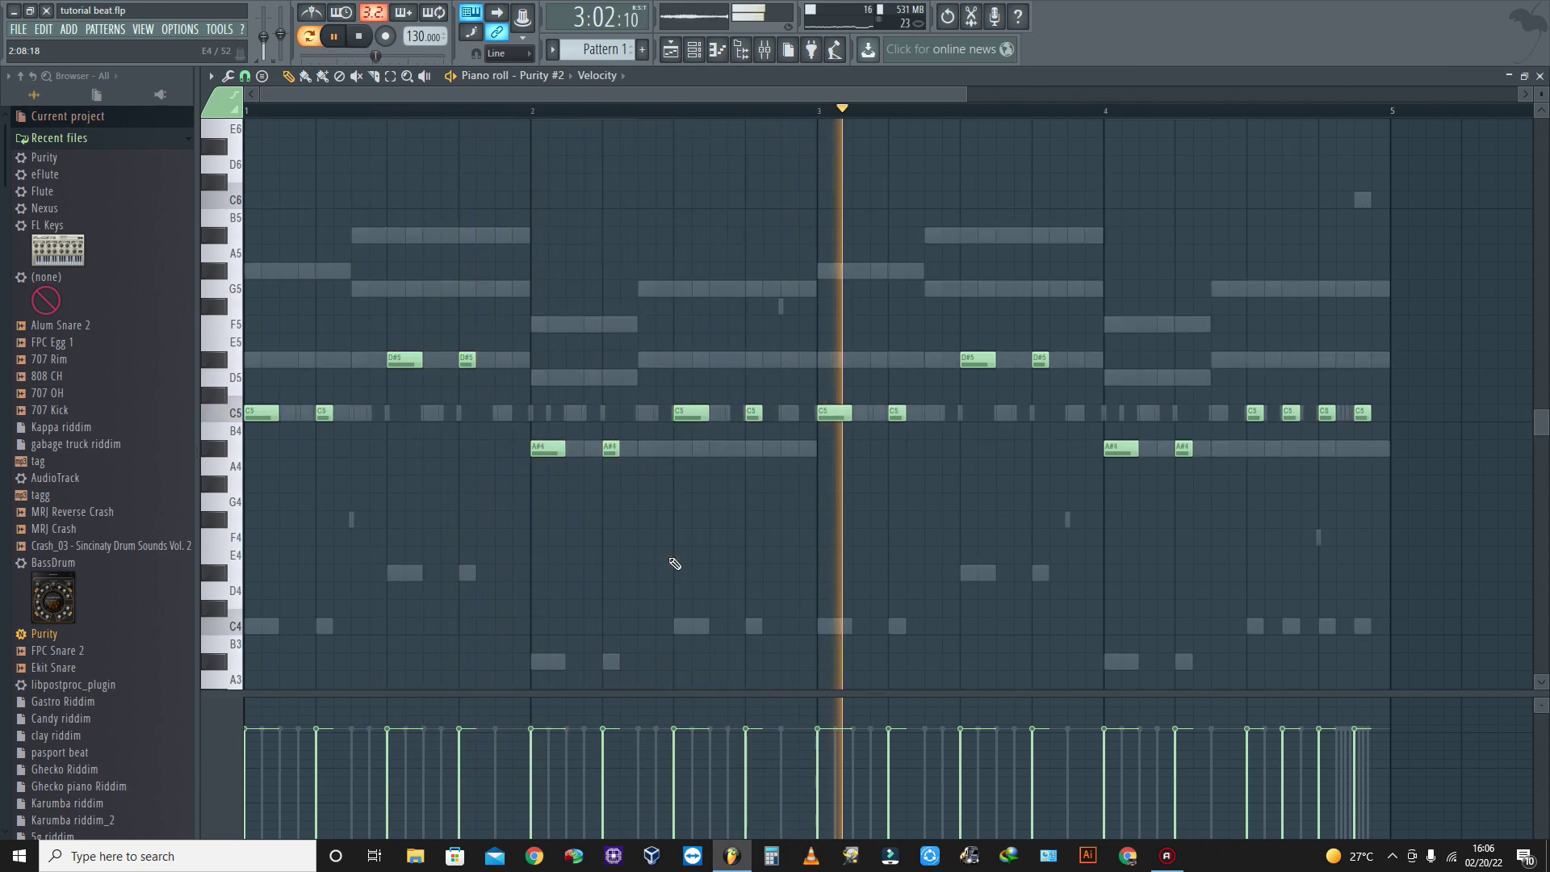
key(ctrl+Up)
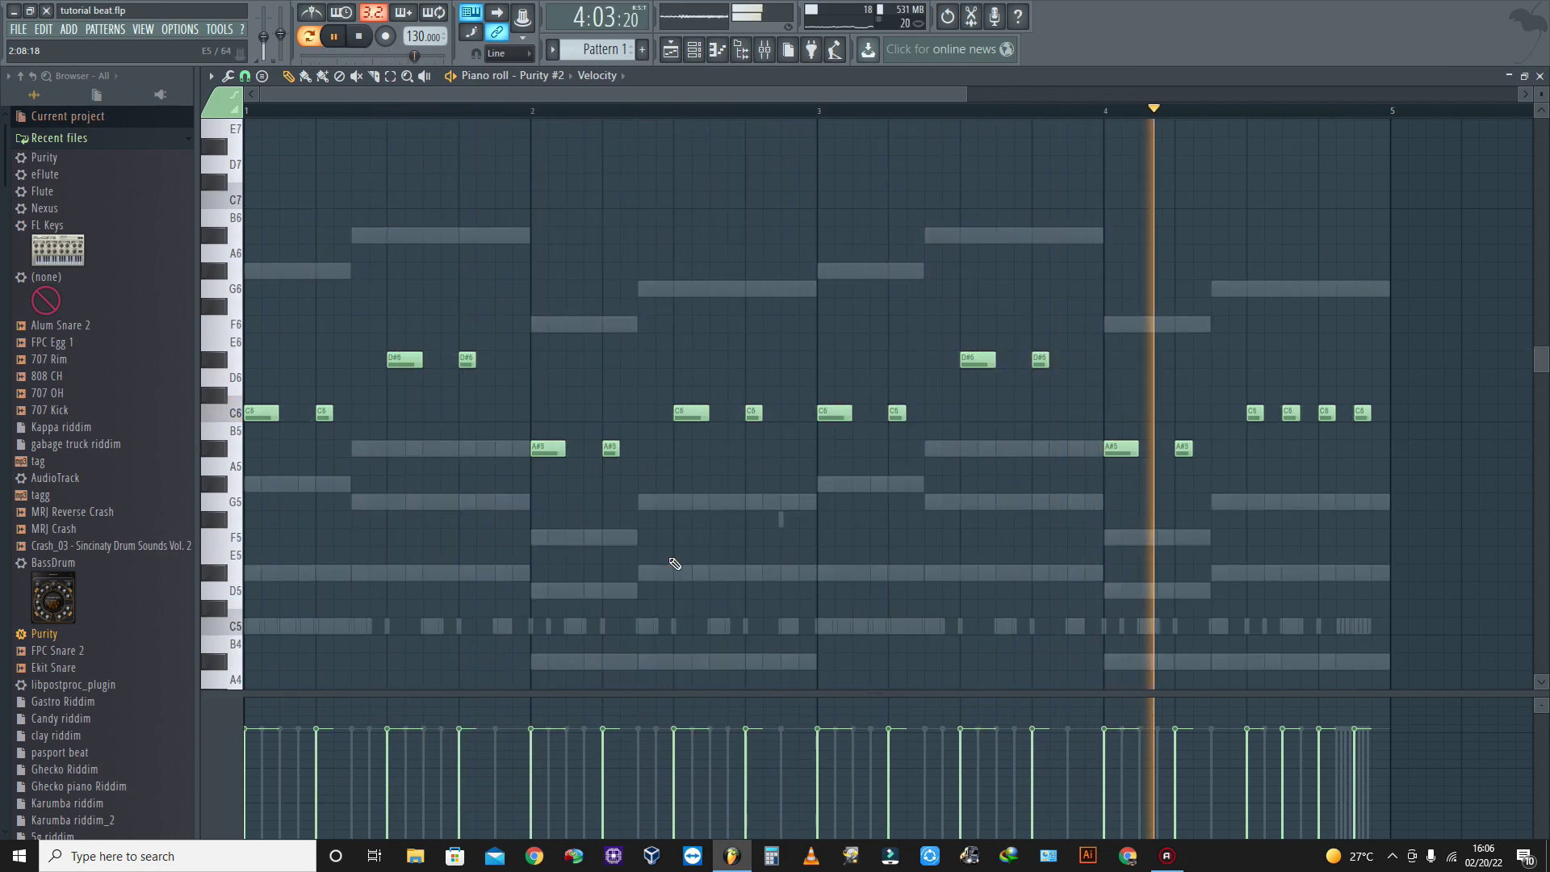
key(ctrl+Up)
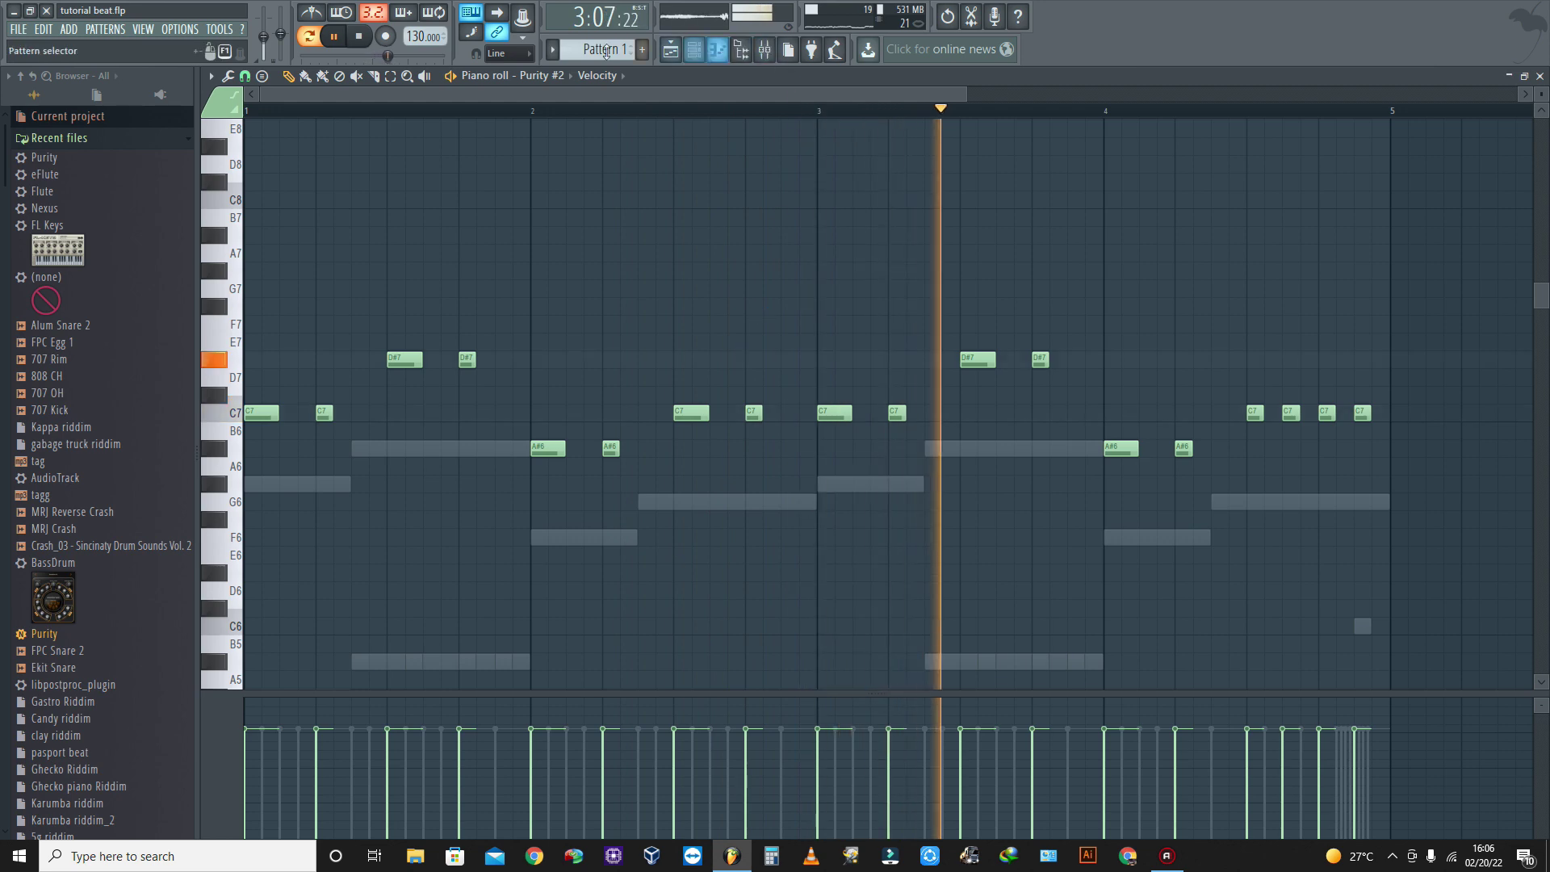
Bring up the channel rack during playback and save the project
click(14, 29)
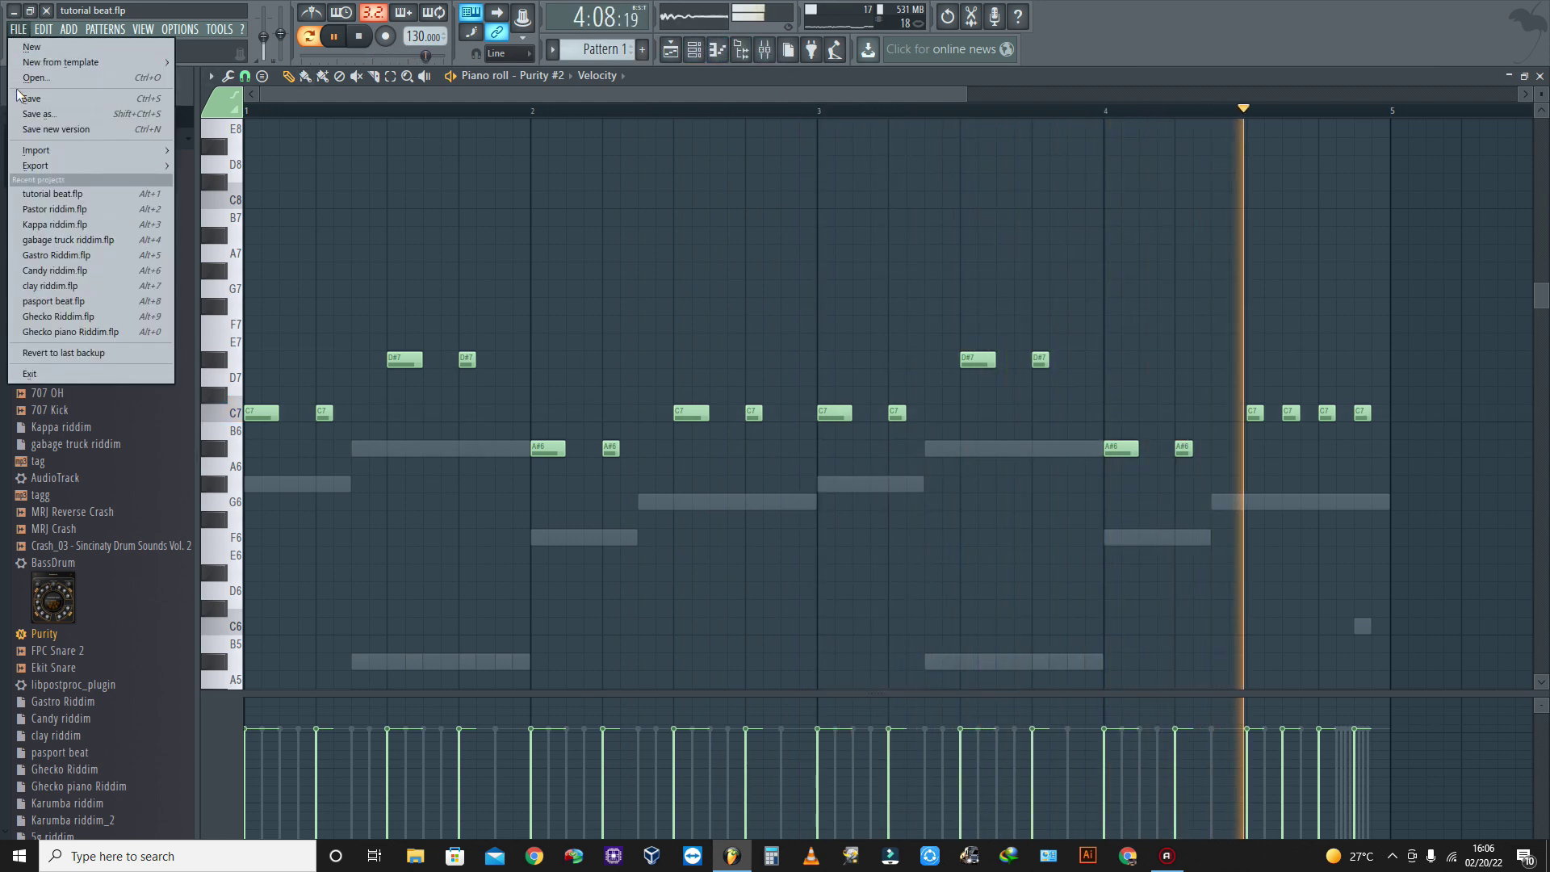
click(632, 95)
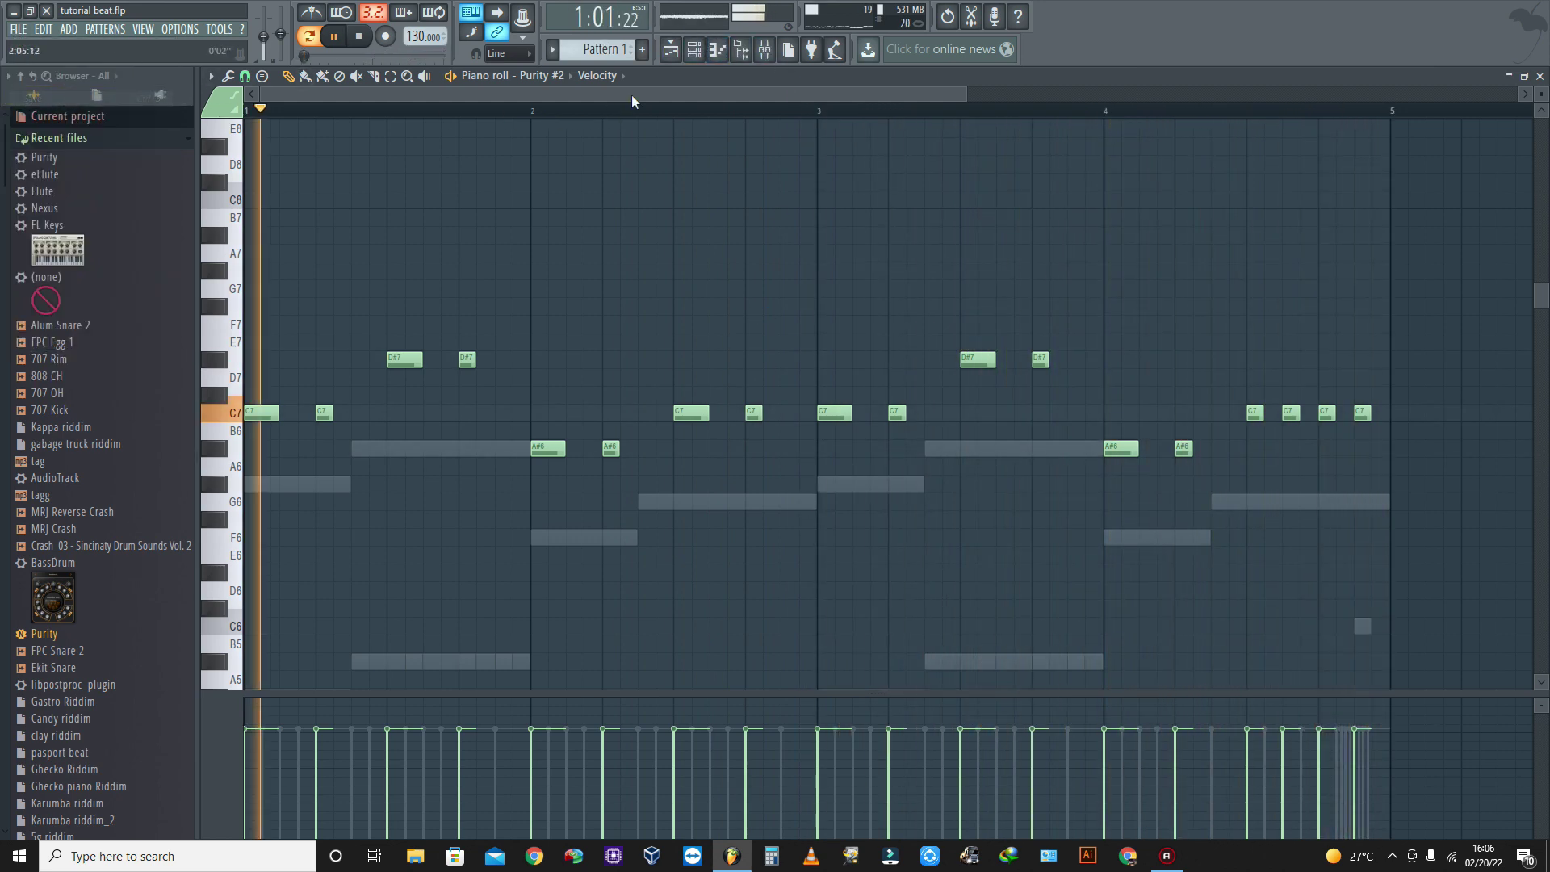
click(693, 50)
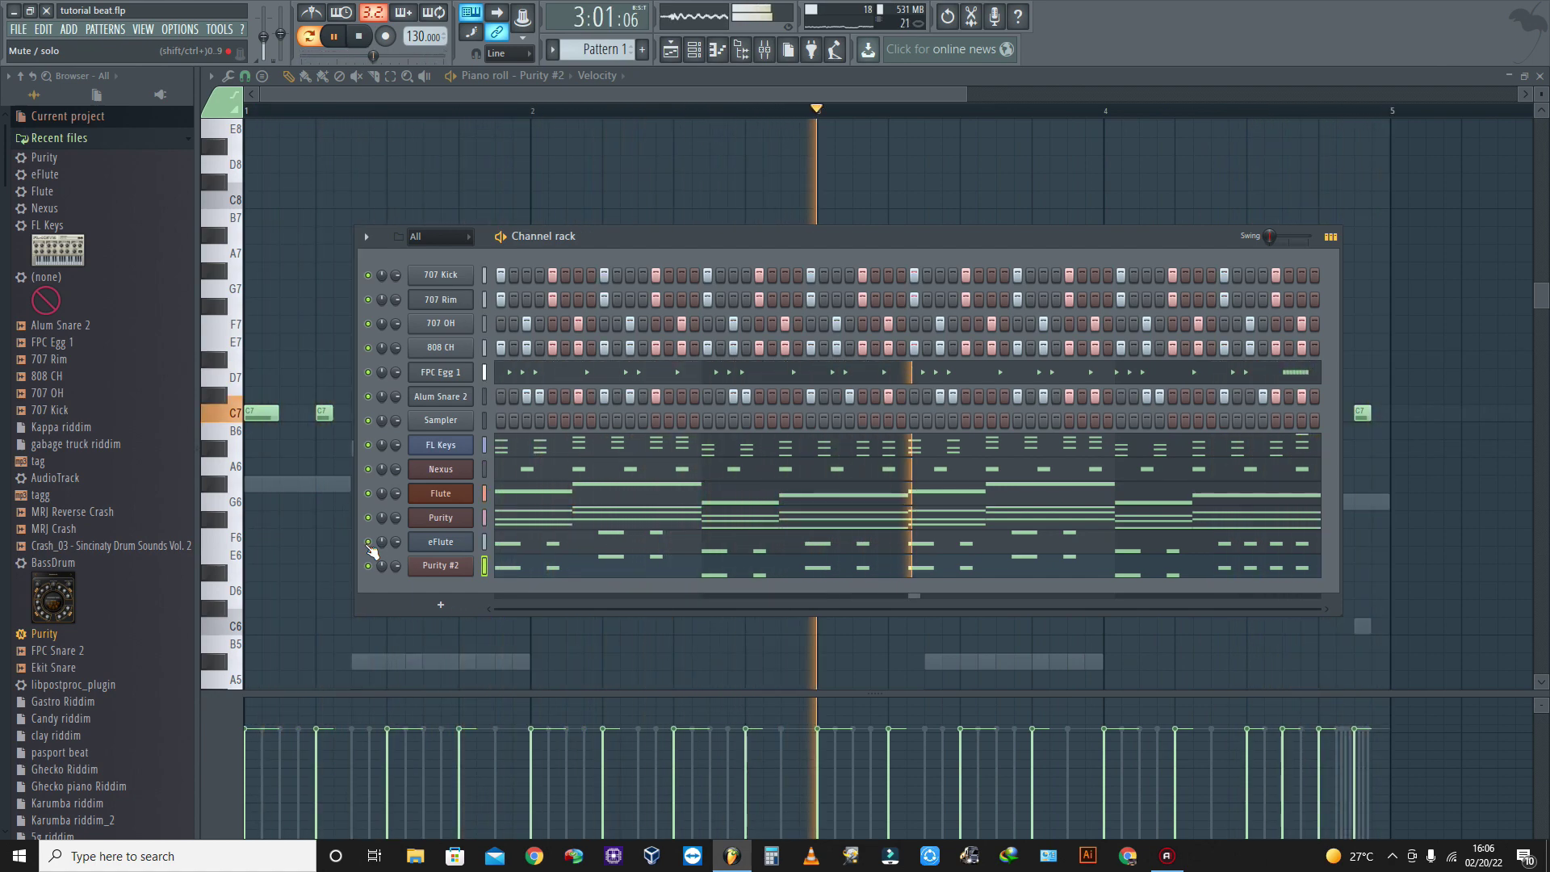
click(17, 29)
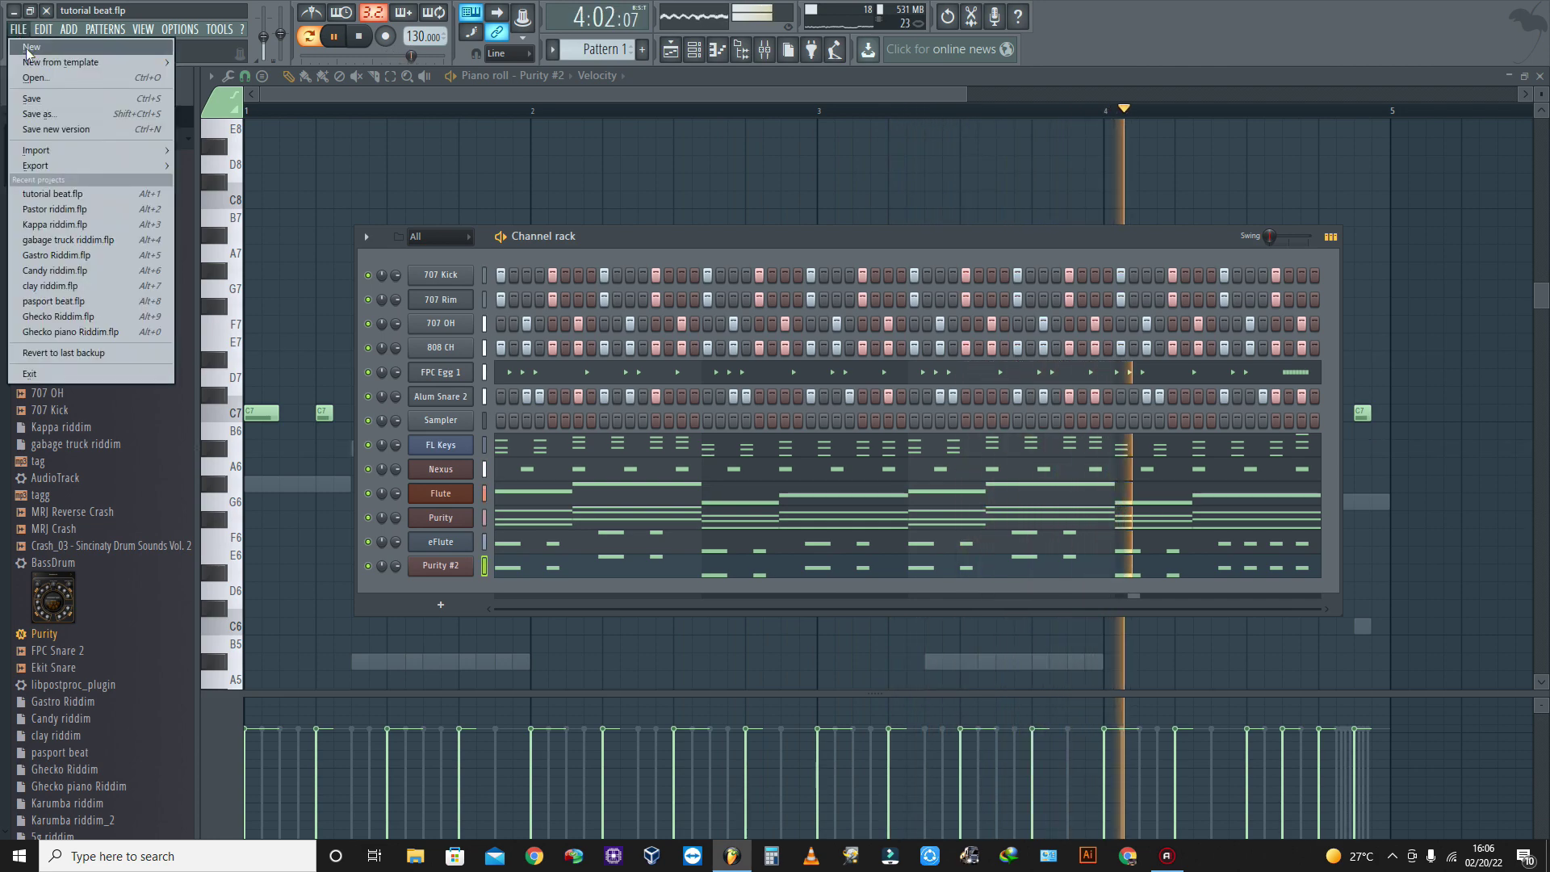
click(39, 98)
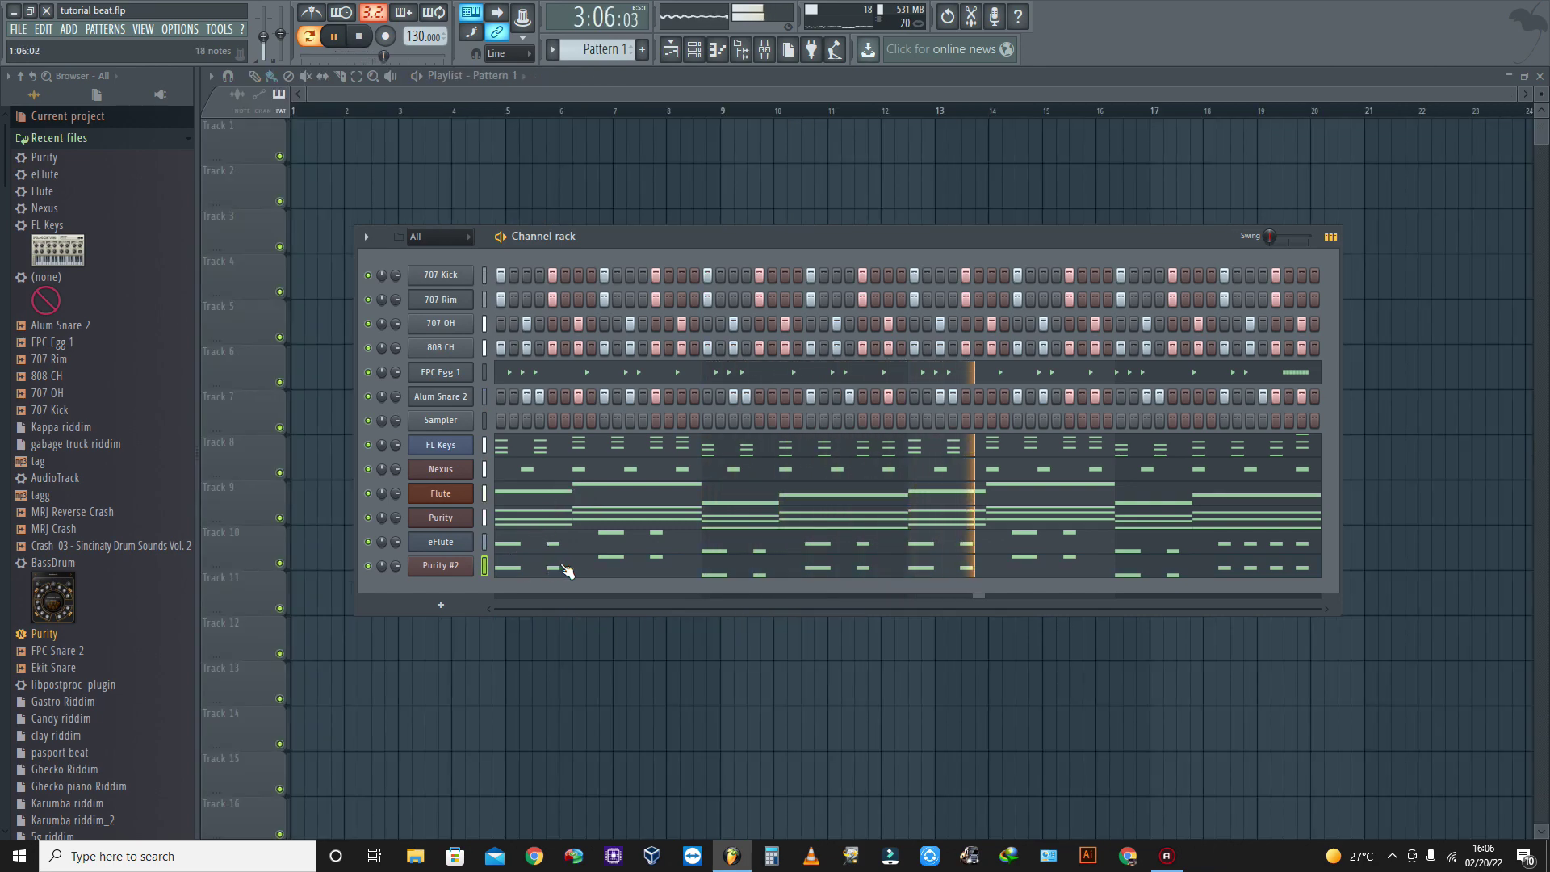
Transpose the Purity #2 notes down one octave and extend bar 1's first C6 and first D#6 to meet the following notes
key(F6)
key(ctrl+Down)
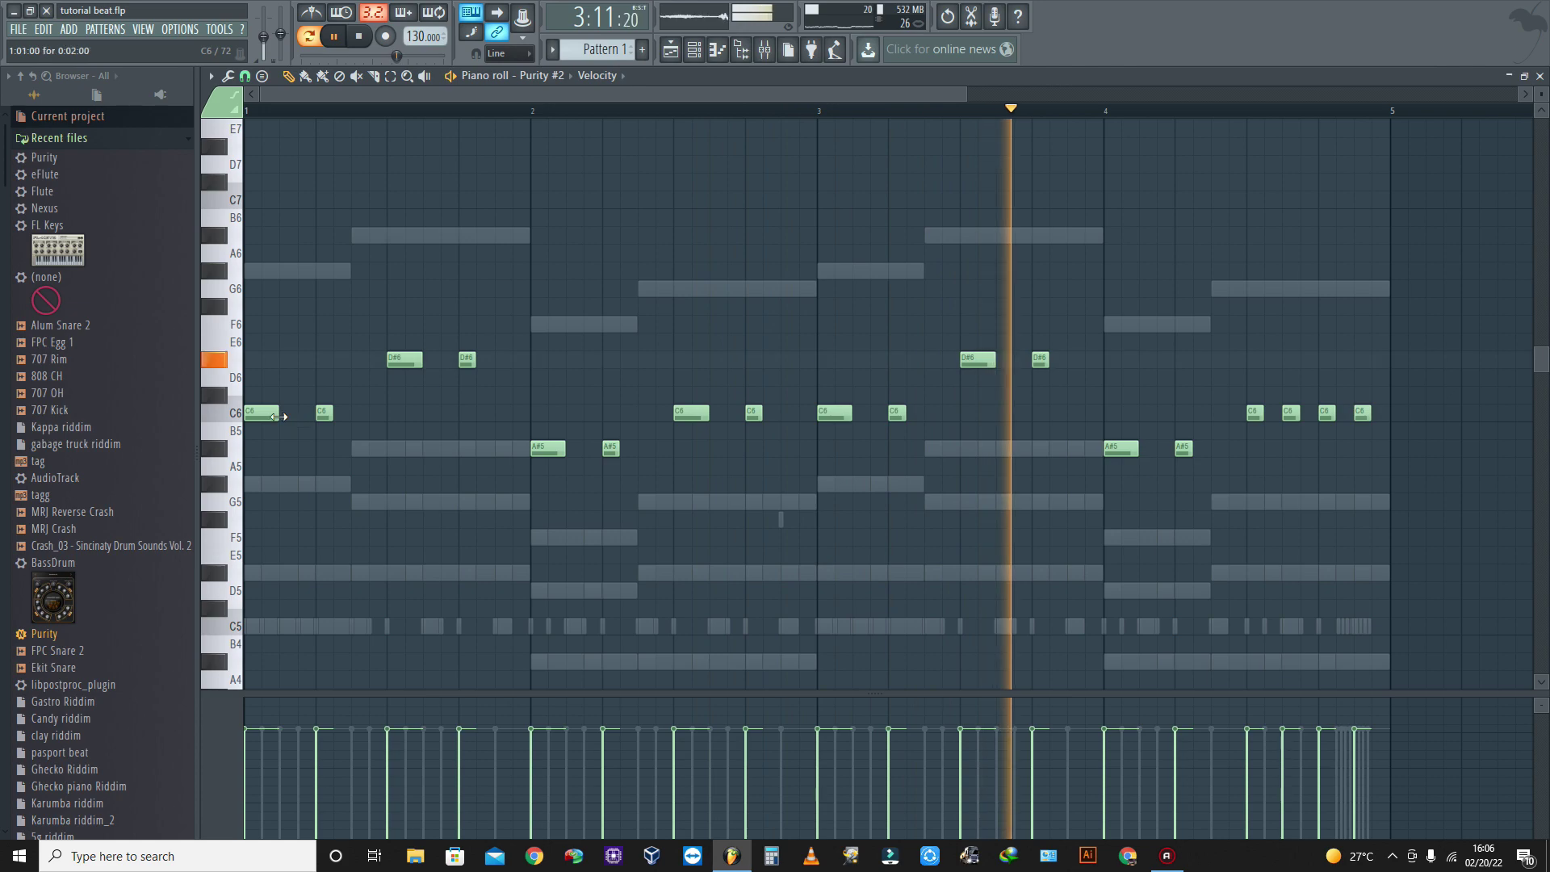
drag(279, 417, 311, 419)
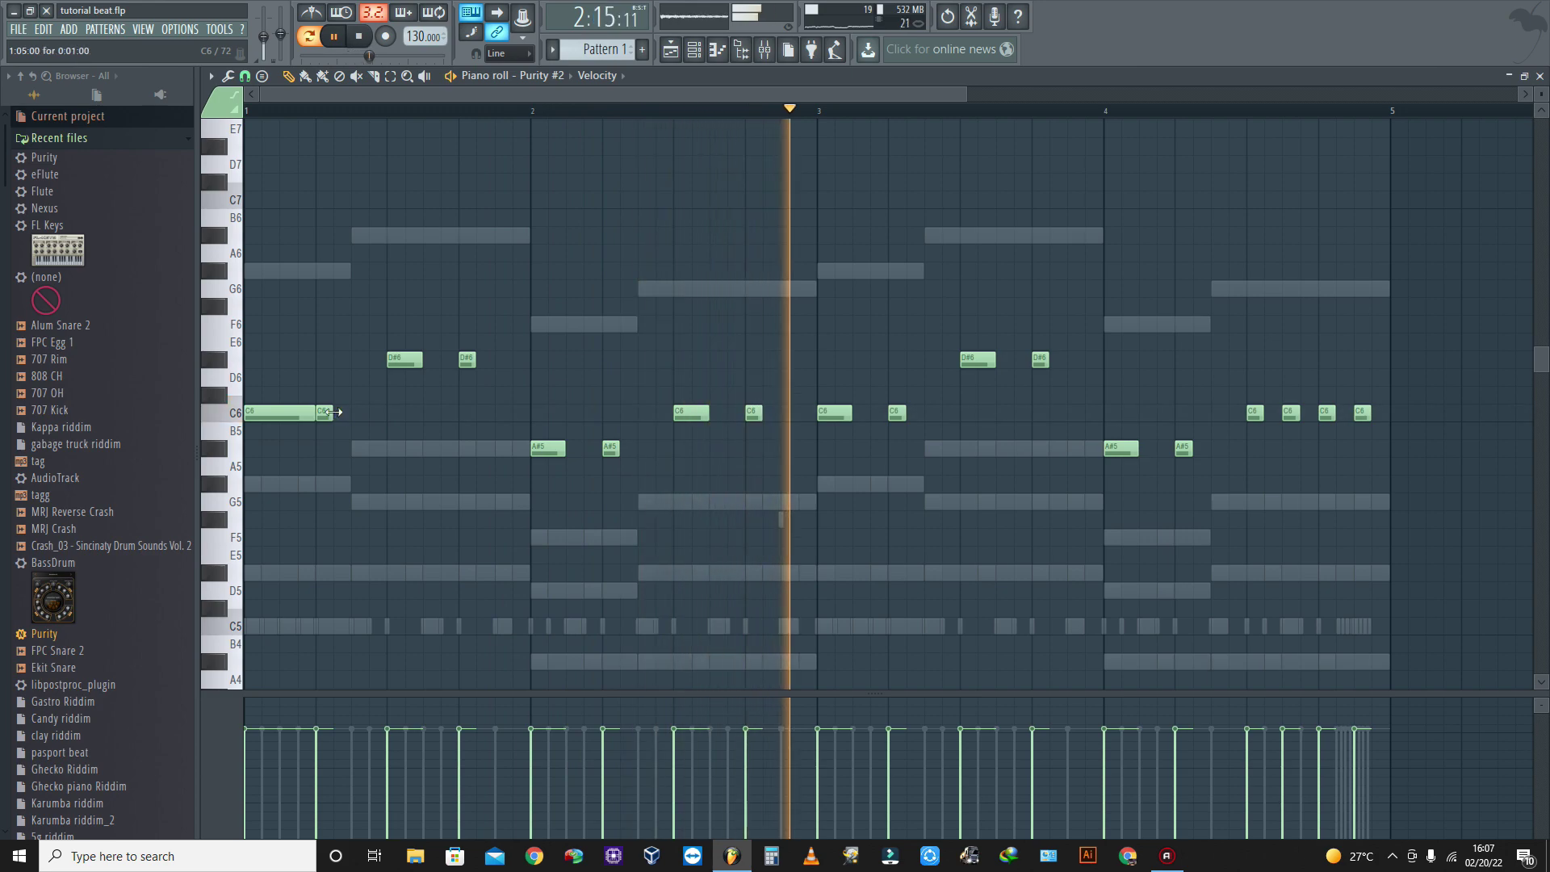
mouse_move(331, 412)
mouse_down()
mouse_move(378, 412)
mouse_move(332, 411)
mouse_up()
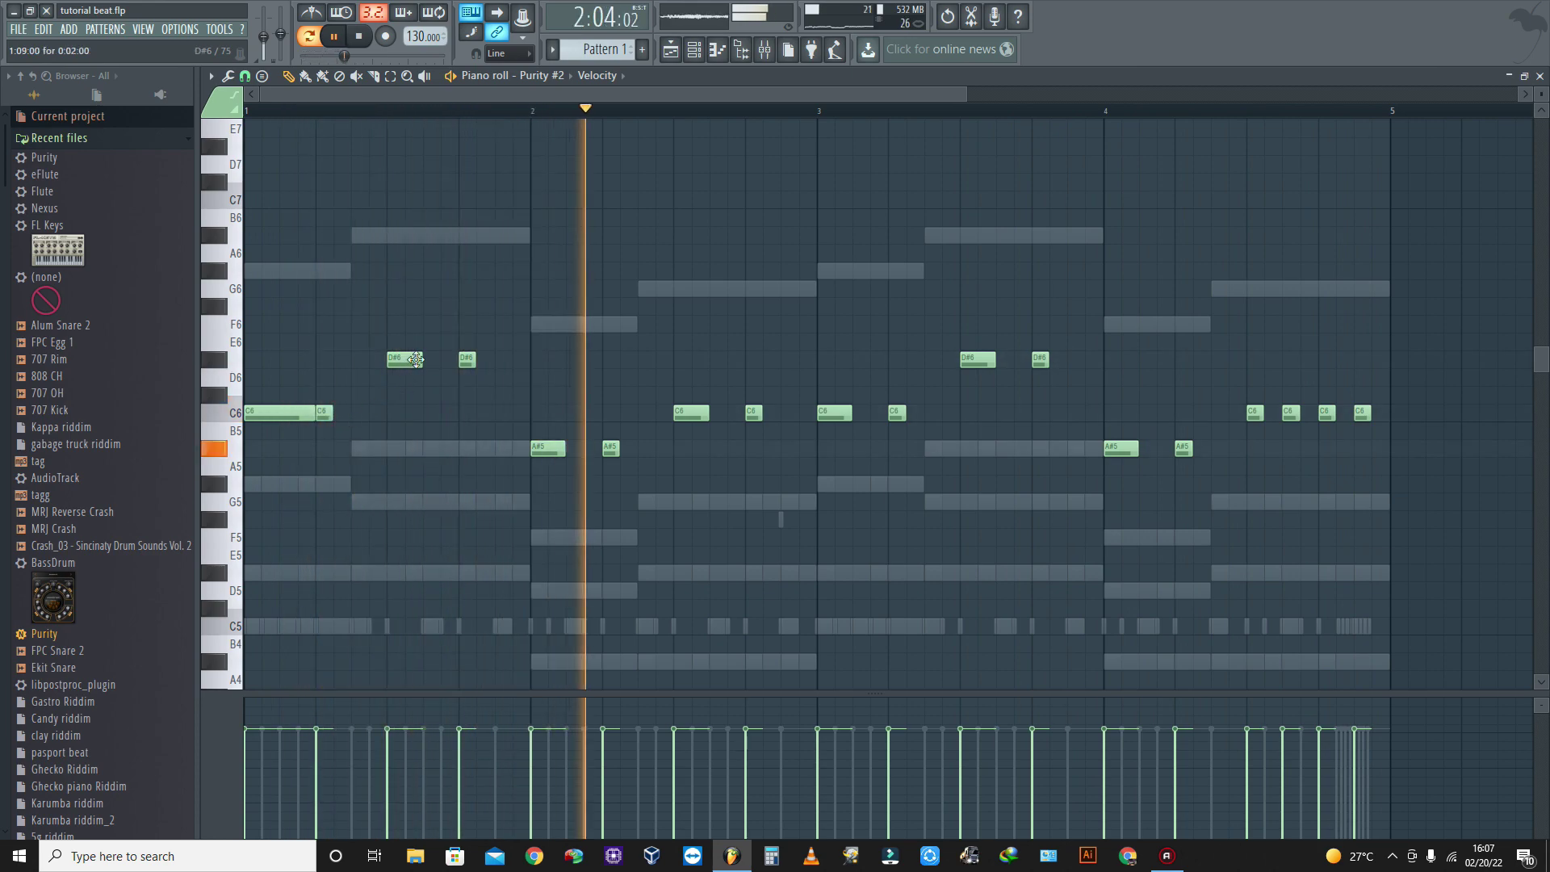
drag(421, 360, 453, 360)
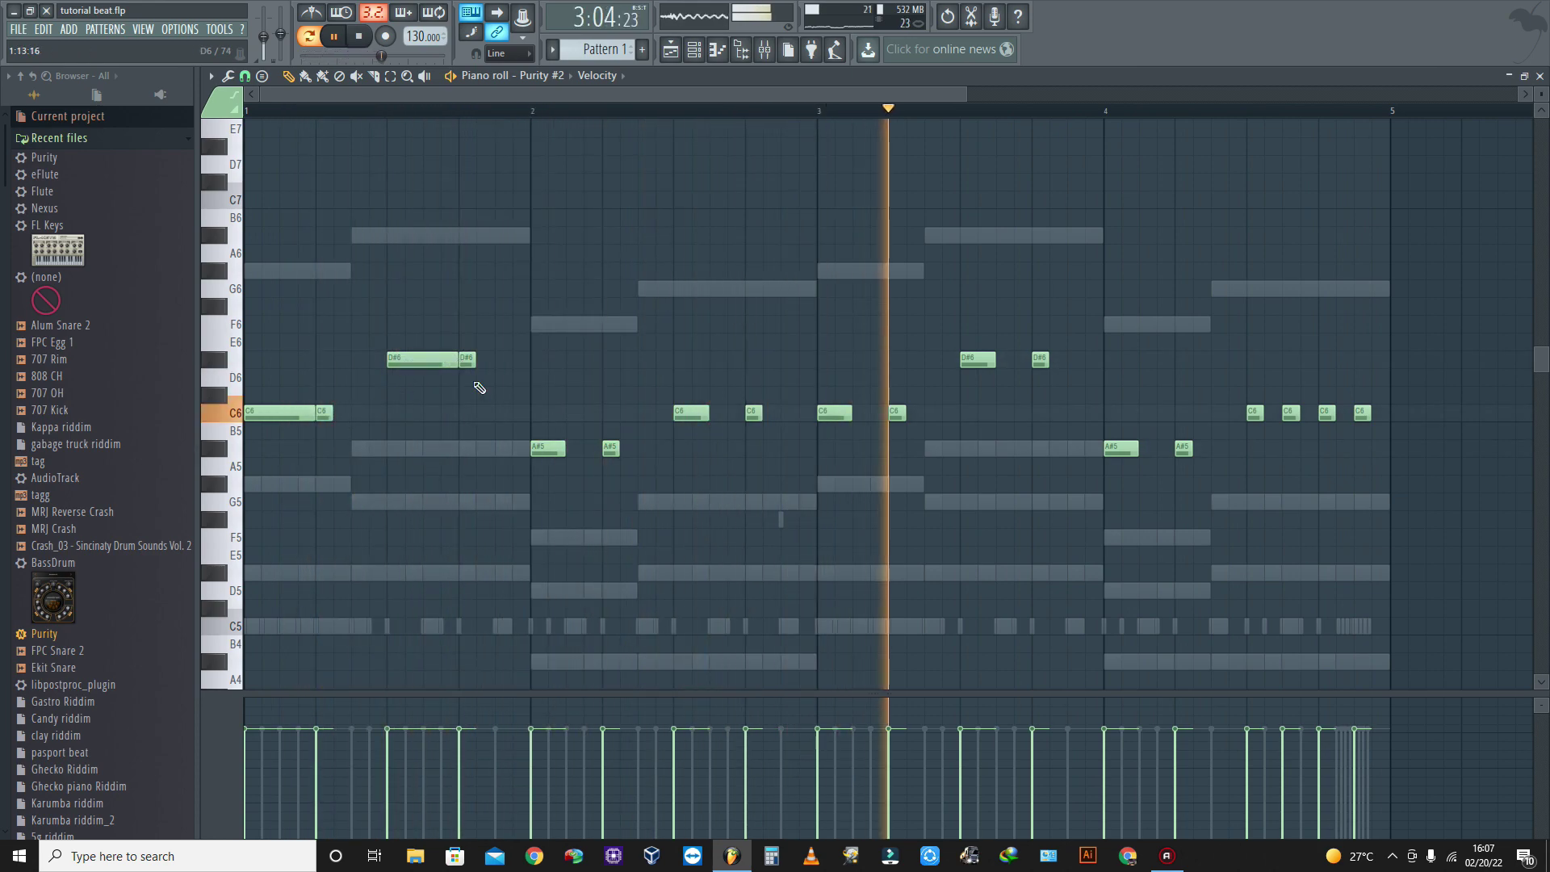
Lengthen the longer A#5 and C6 in bar 2, C6 and D#6 in bar 3, and A#5 in bar 4, with bar 3's C6 reaching the next note
drag(566, 452, 583, 452)
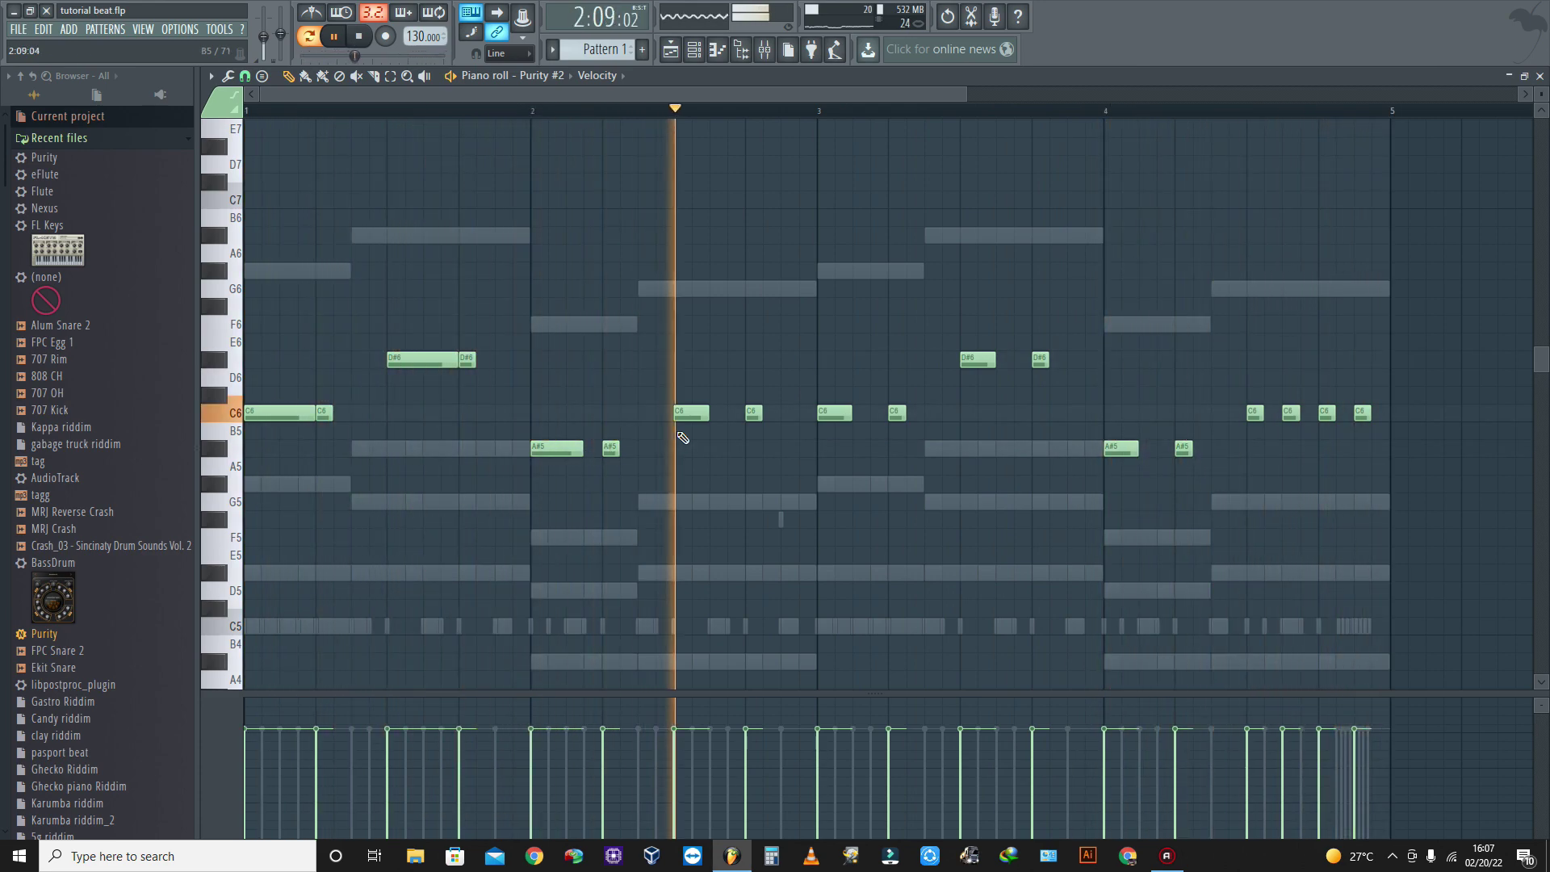
drag(708, 415, 727, 415)
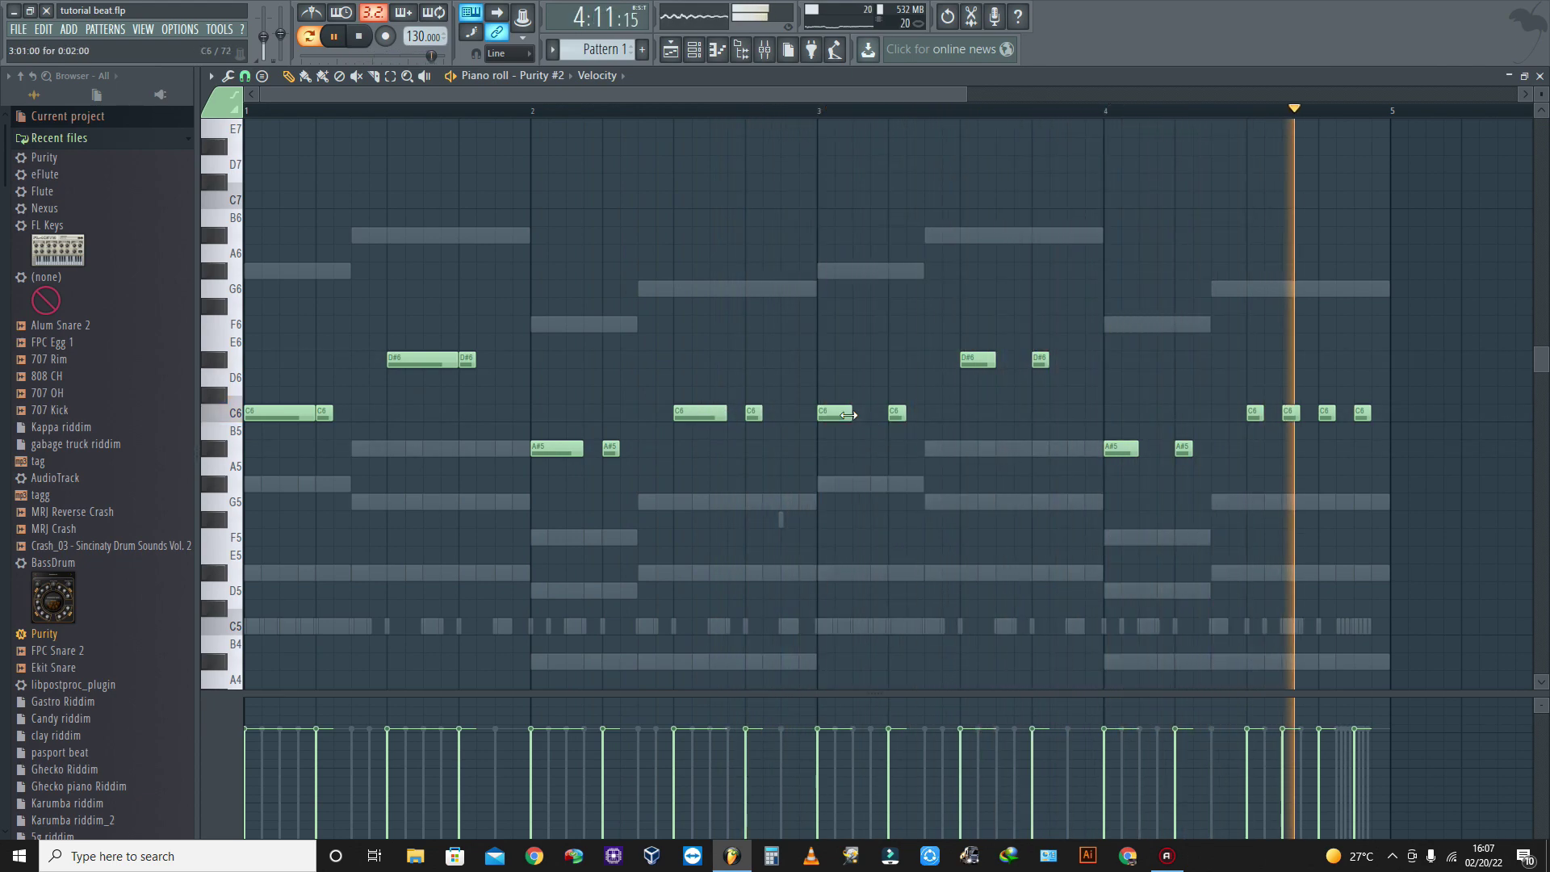
drag(848, 415, 863, 415)
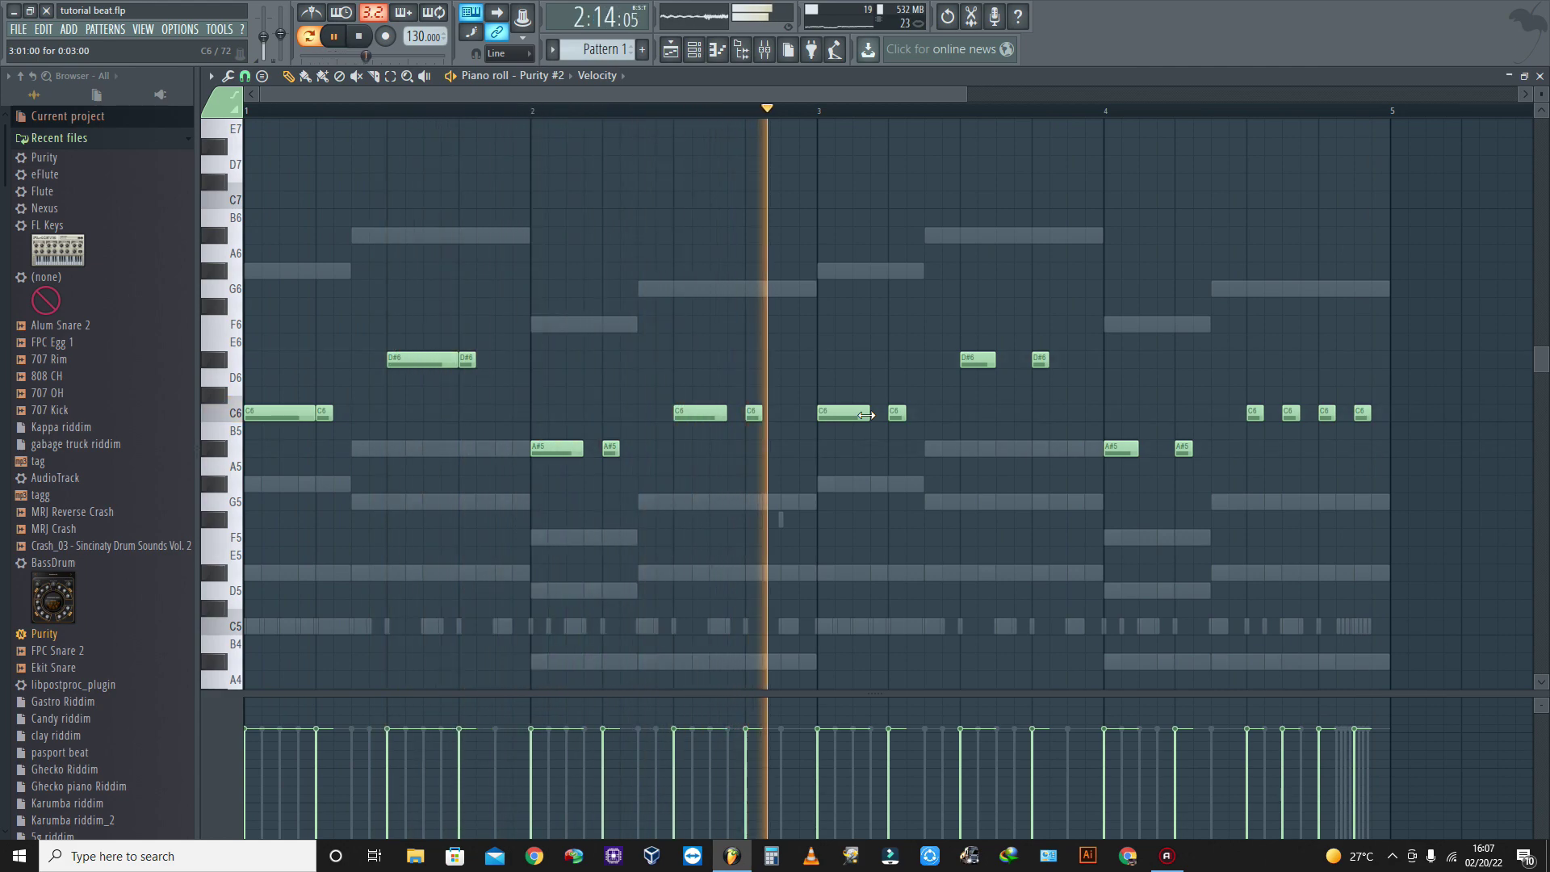
drag(874, 418, 888, 416)
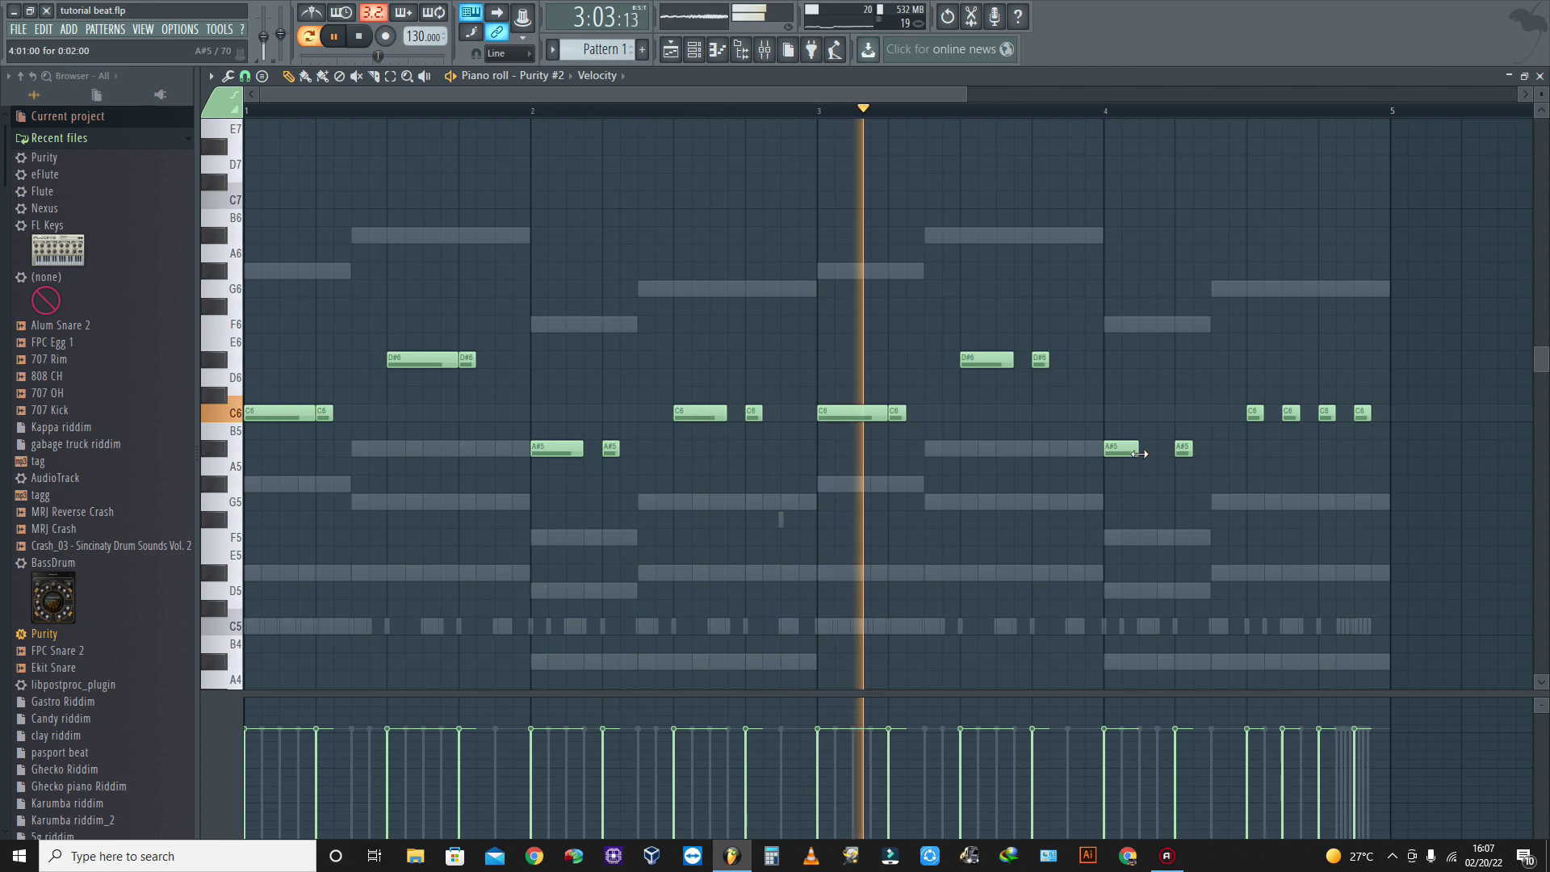
drag(1139, 454, 1154, 452)
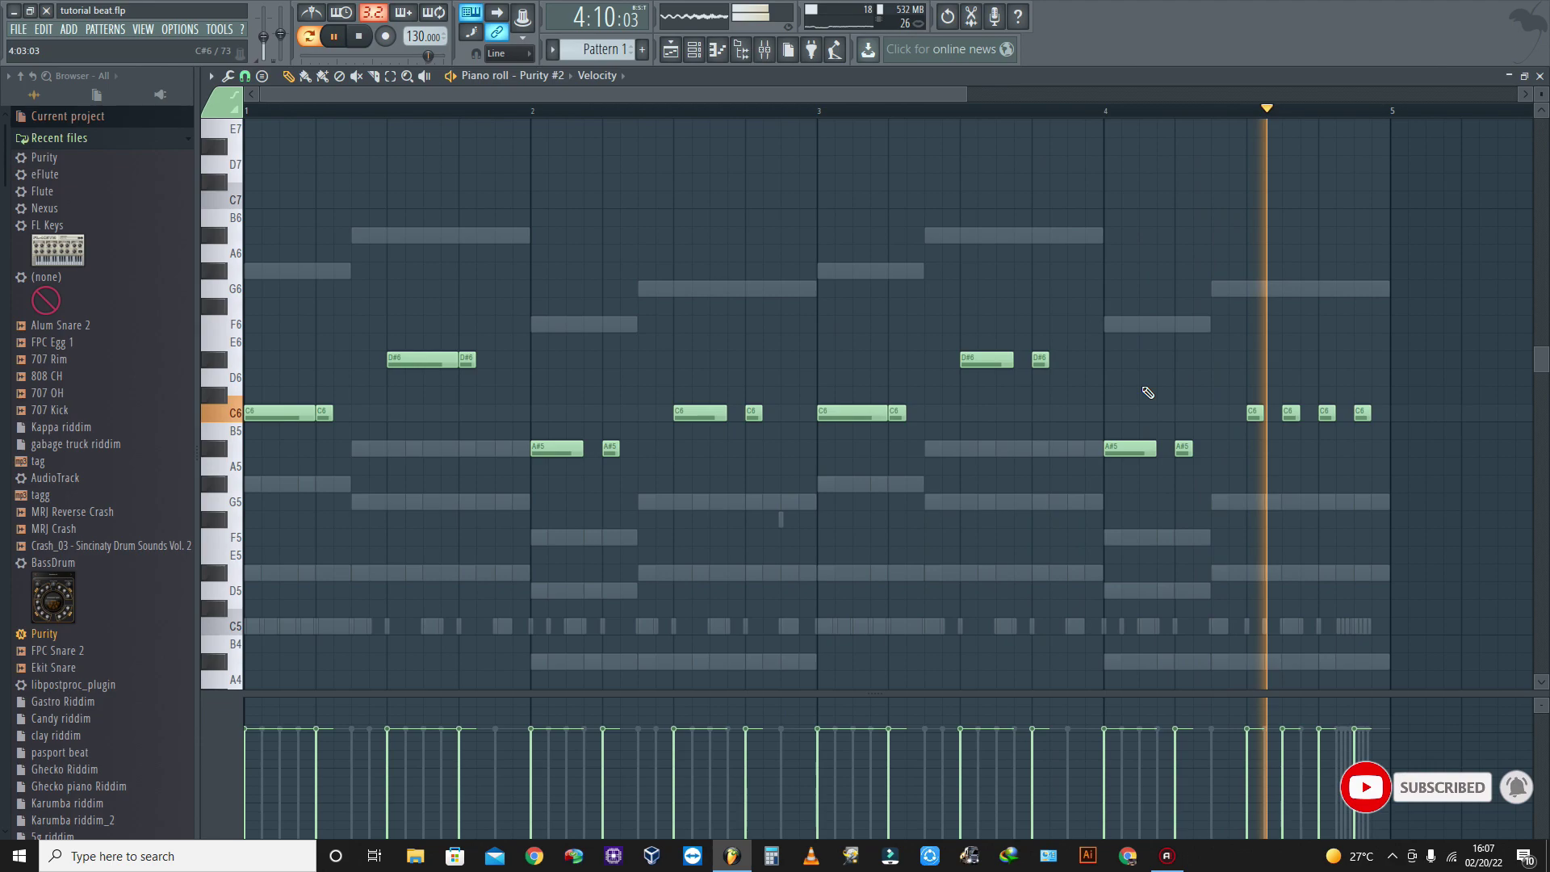
scroll(275, 111, up, 4)
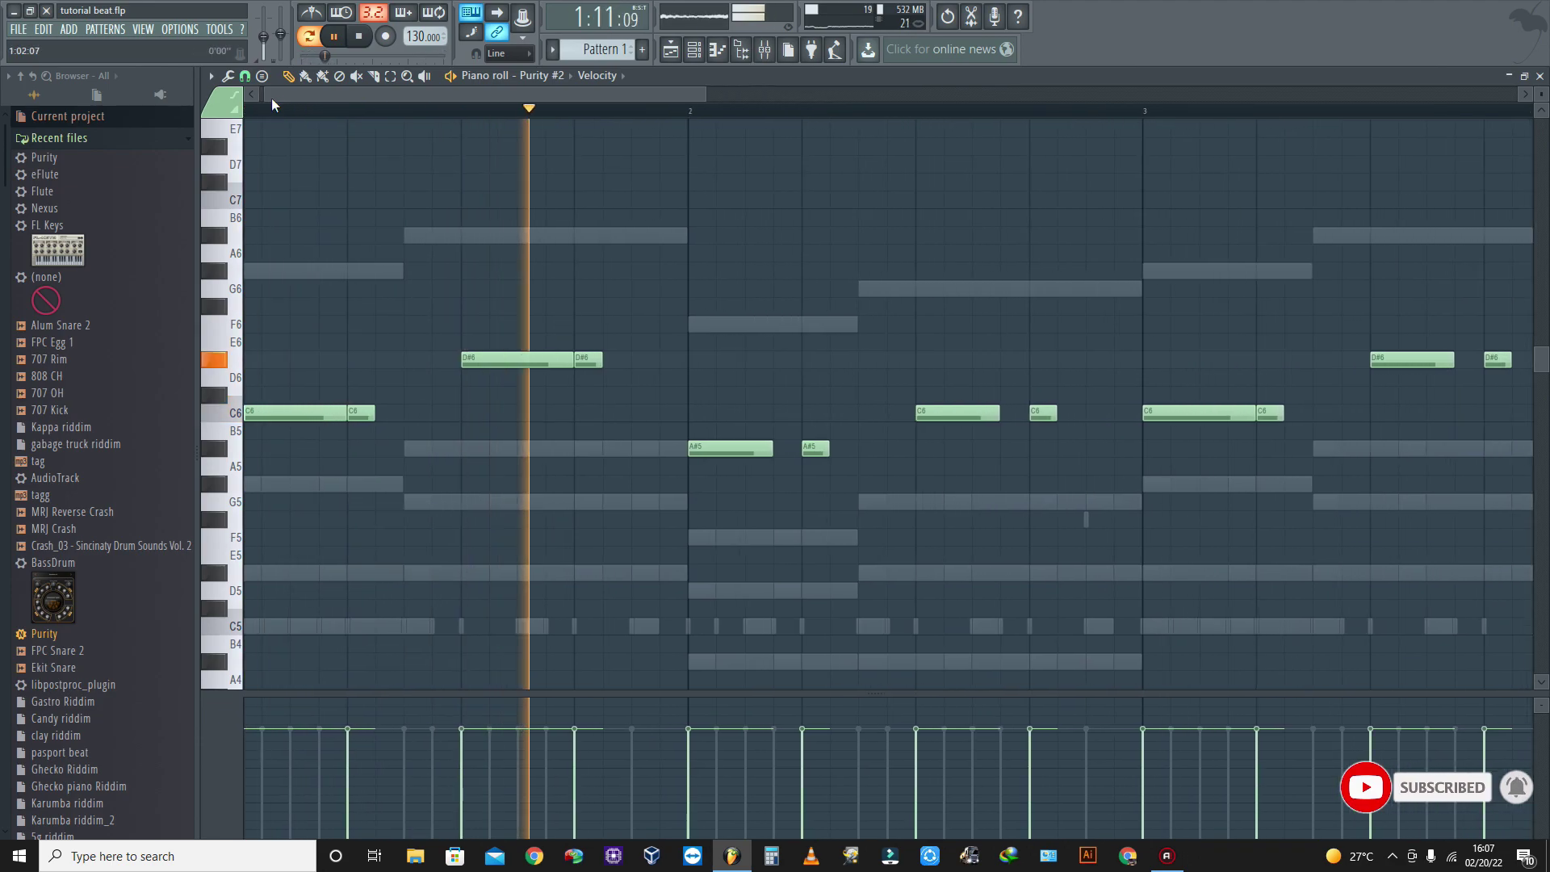